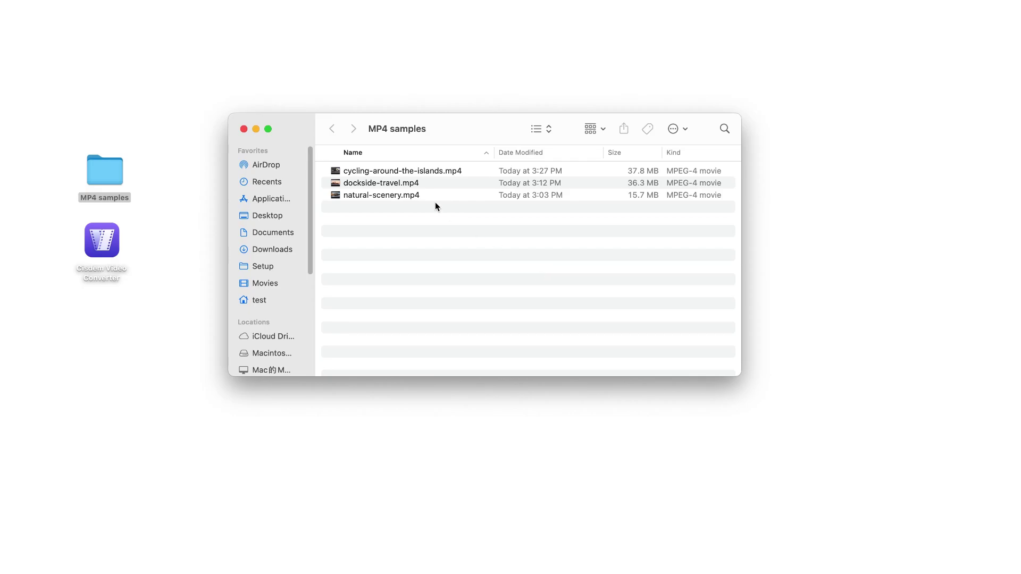
Select cycling-around-the-islands, dockside-travel and natural-scenery in Finder and bring up their context menu
click(422, 173)
shift+click(410, 197)
right_click(409, 186)
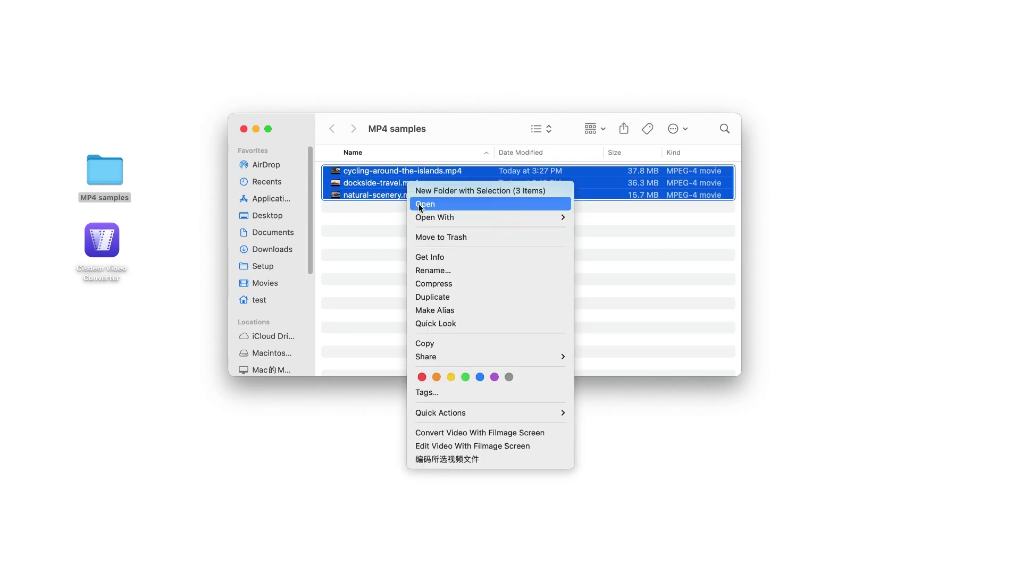
click(441, 257)
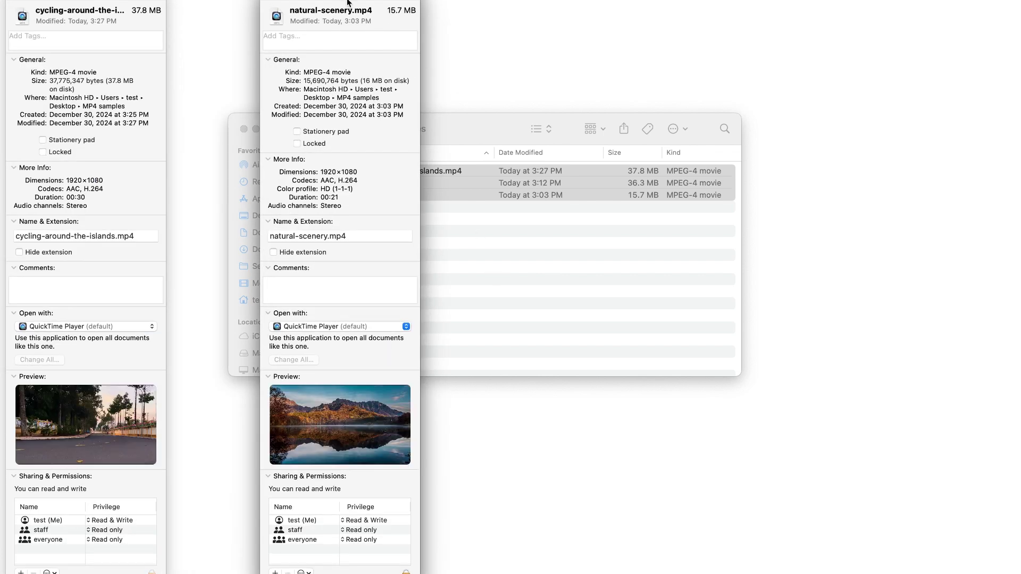
drag(503, 4, 659, 18)
drag(372, 1, 491, 11)
drag(134, 0, 344, 10)
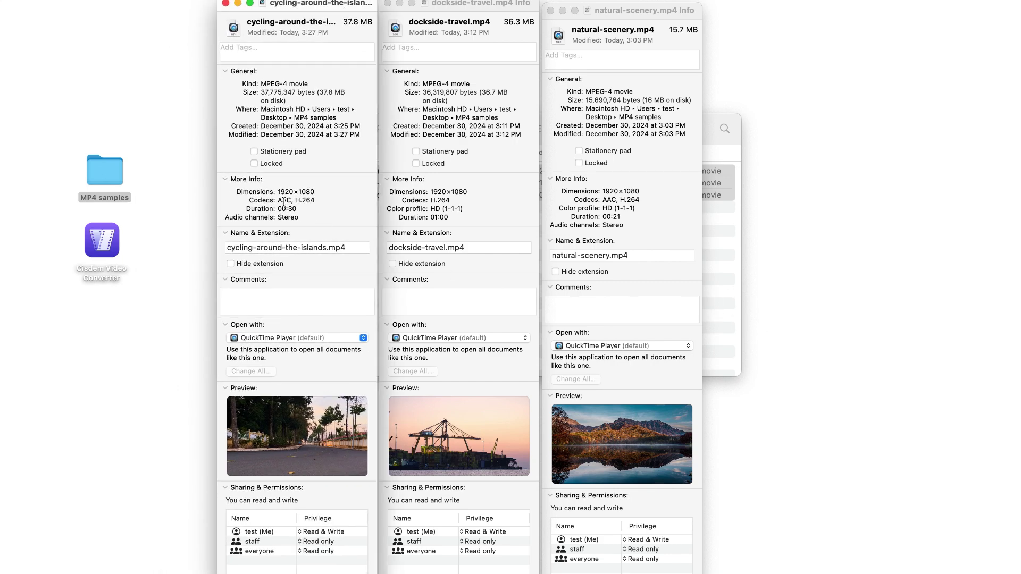
drag(277, 200, 315, 196)
double_click(432, 201)
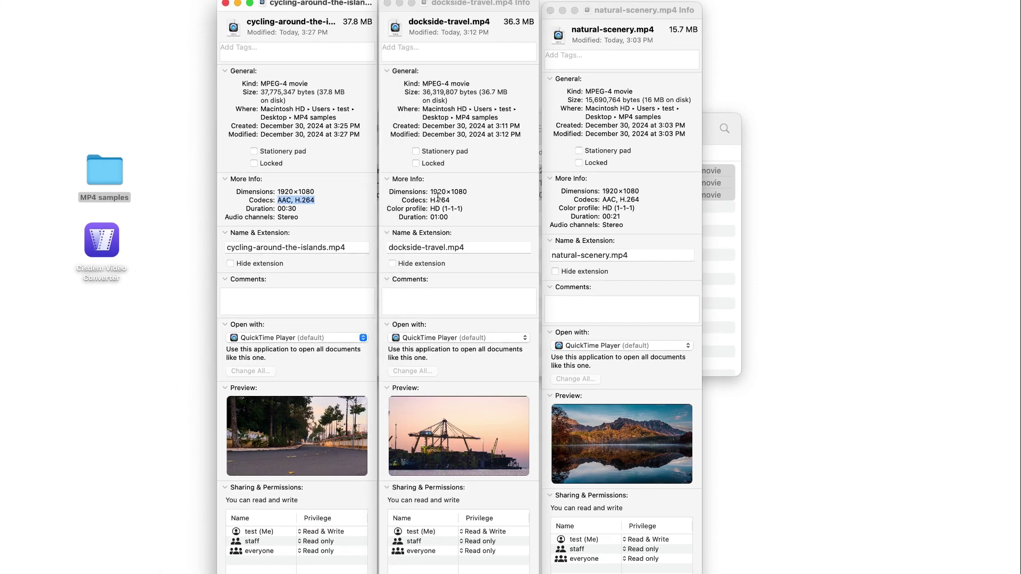
triple_click(620, 195)
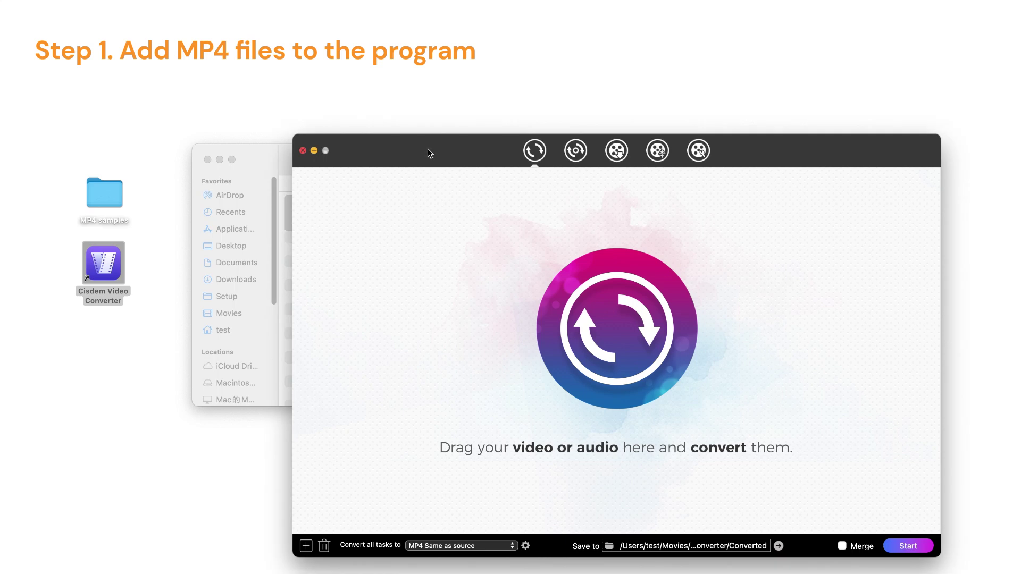
Move the converter window, look through the DVD, Download, Compress and Edit features, then return to Convert
drag(431, 155, 317, 111)
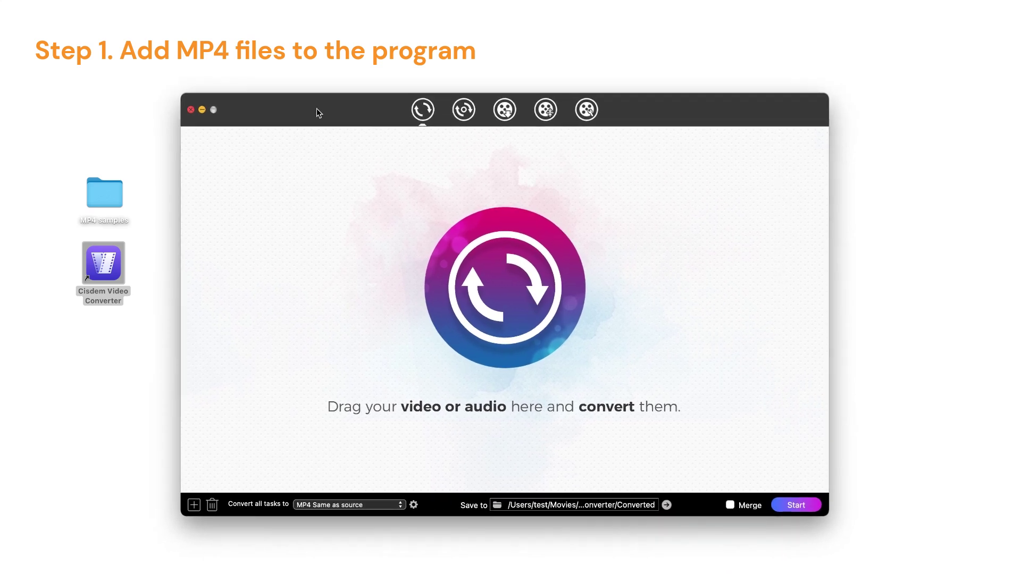
click(465, 117)
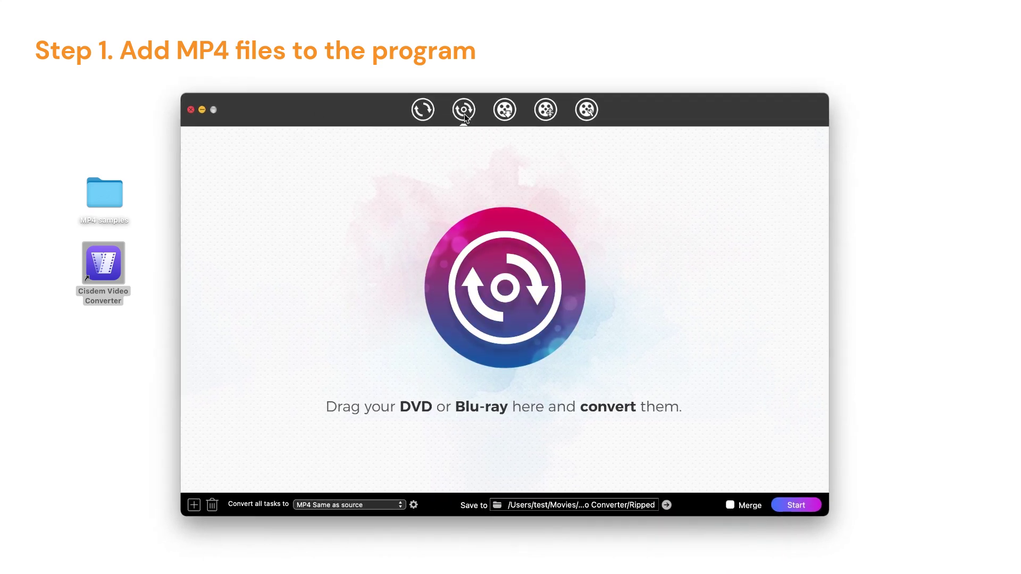
click(505, 116)
click(556, 117)
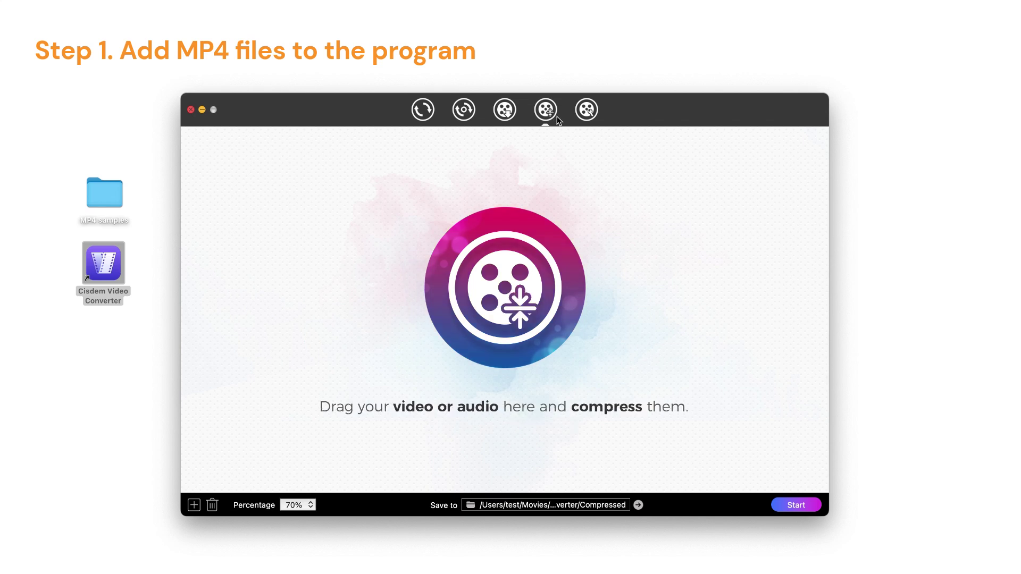
click(588, 118)
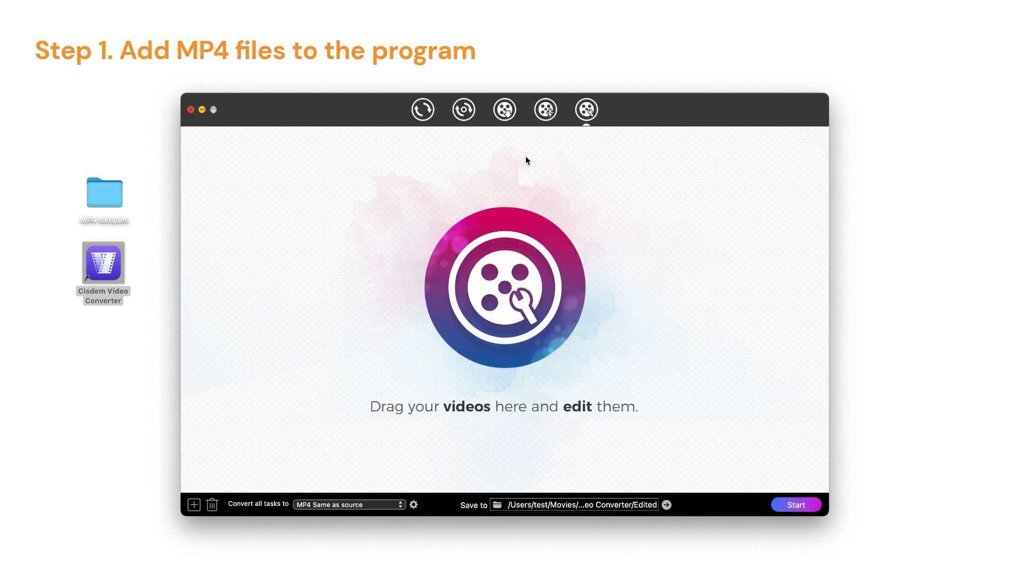
click(422, 109)
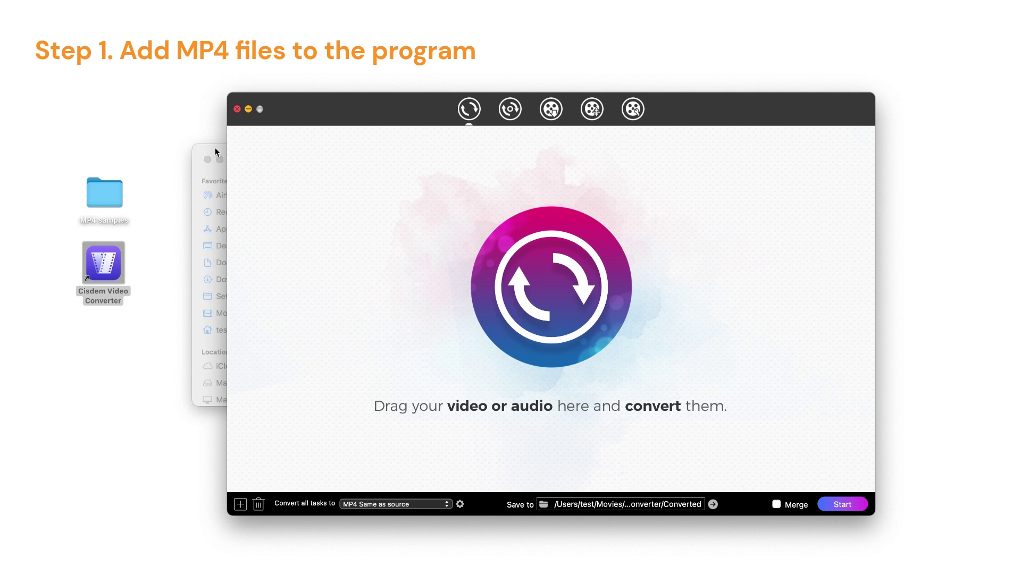
Drag the three MP4 clips from Finder into the conversion list and close Finder
drag(215, 148, 199, 153)
drag(333, 215, 751, 229)
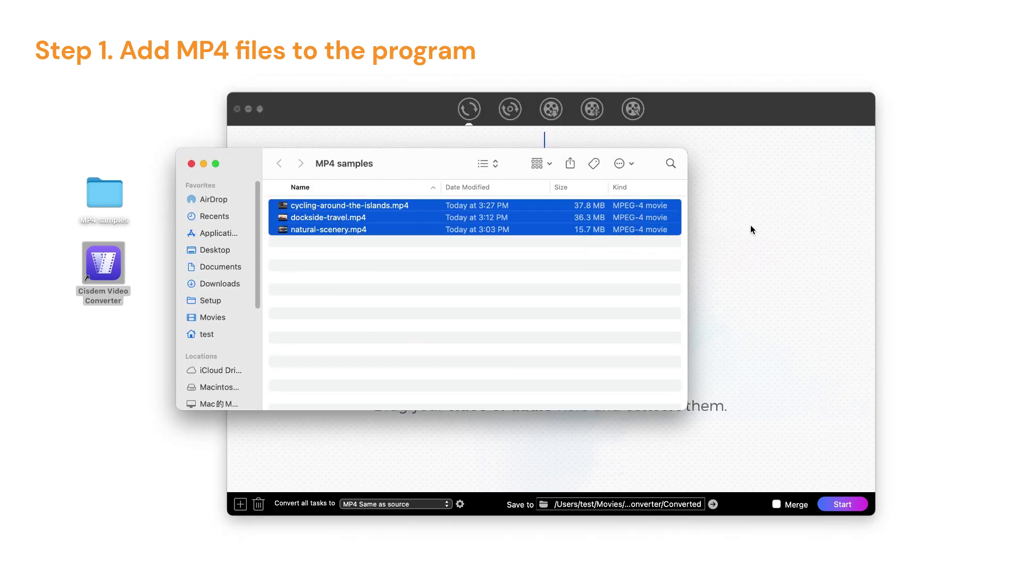
click(191, 163)
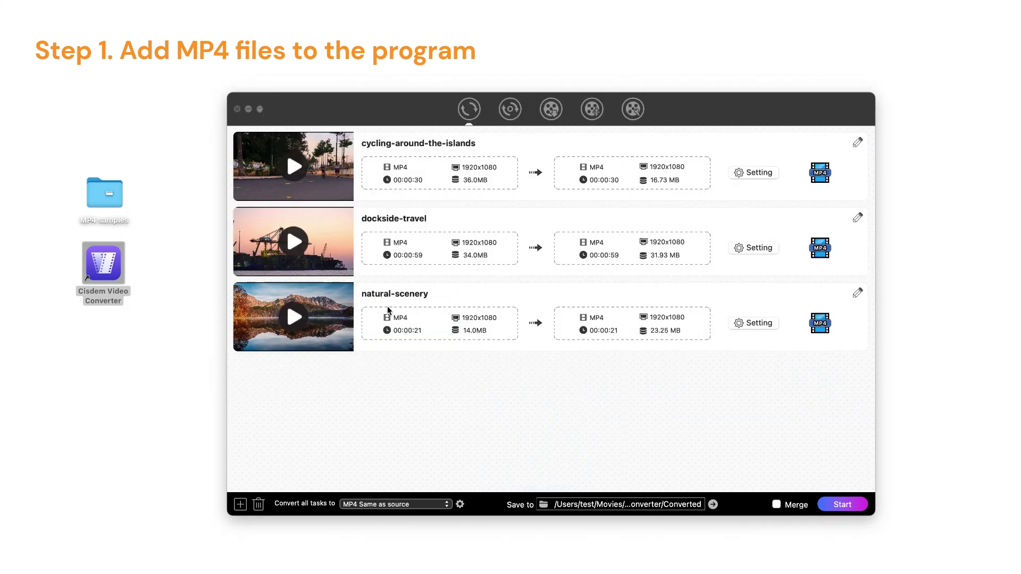
click(421, 395)
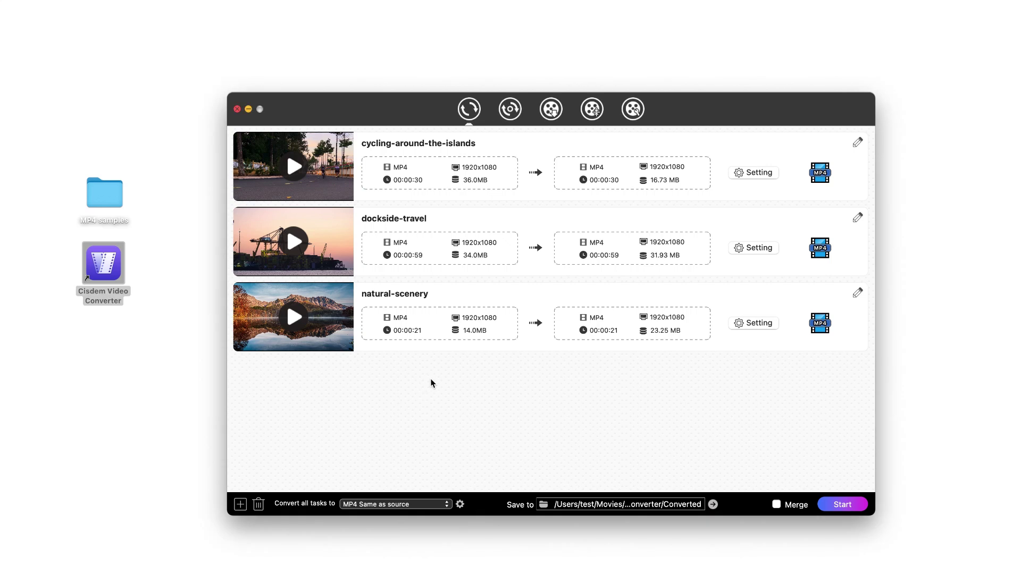
Show the Video output formats and review the MP4 Same as source encoder settings without saving
click(387, 505)
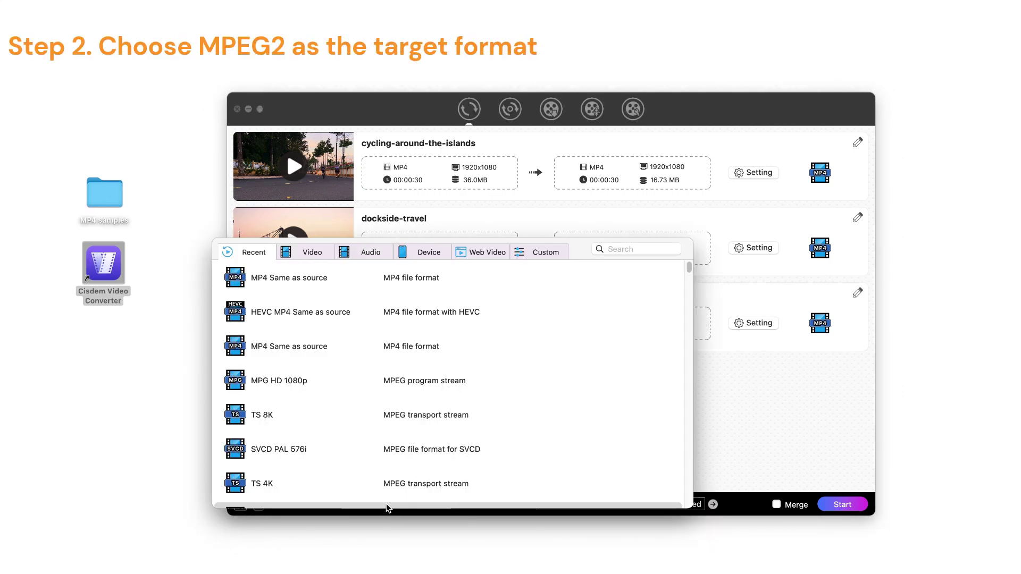
click(312, 254)
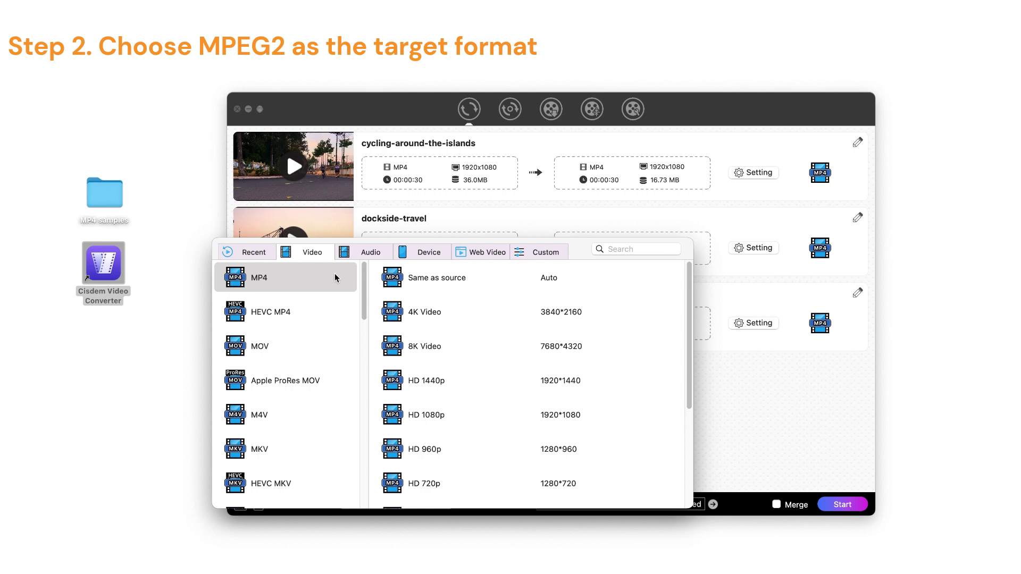
click(665, 277)
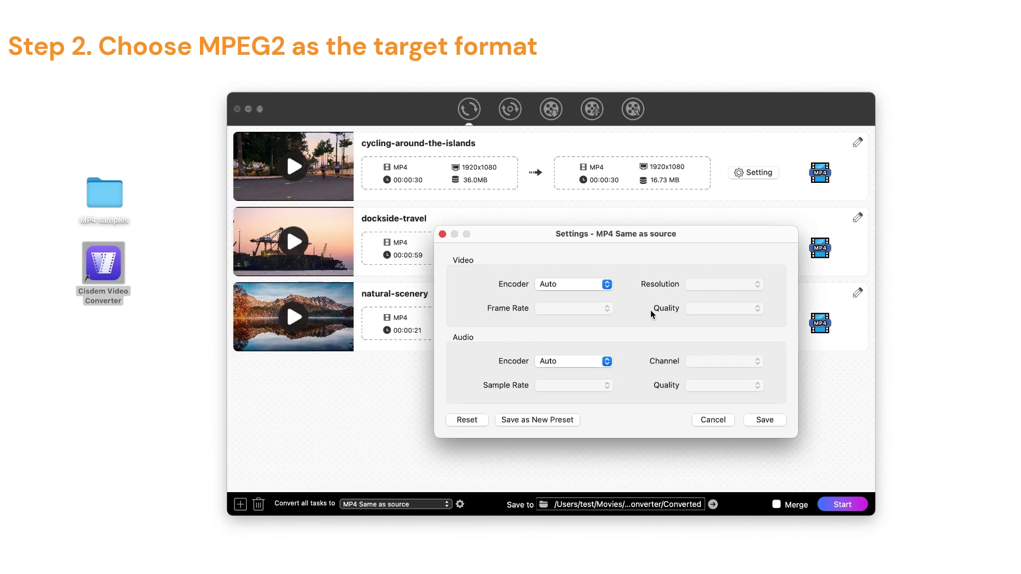
click(606, 285)
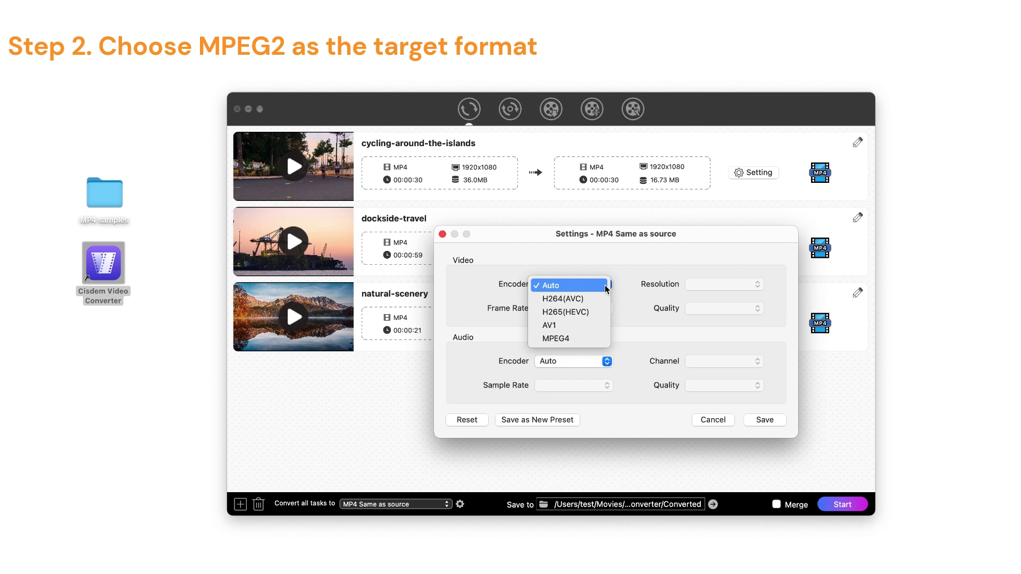
click(712, 420)
click(712, 420)
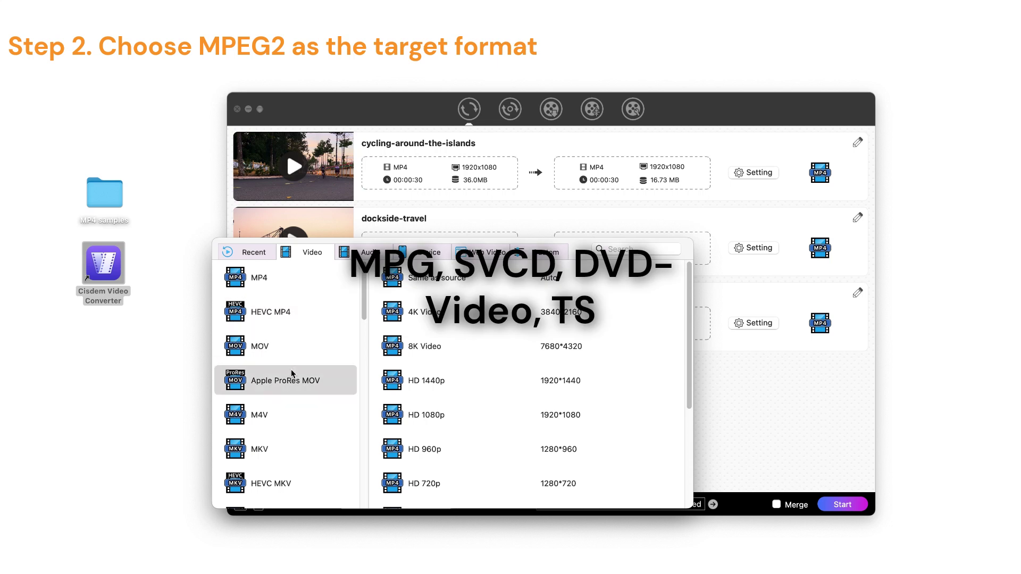
Scroll the video format list down to the MPG presets
scroll(293, 375, down, 2)
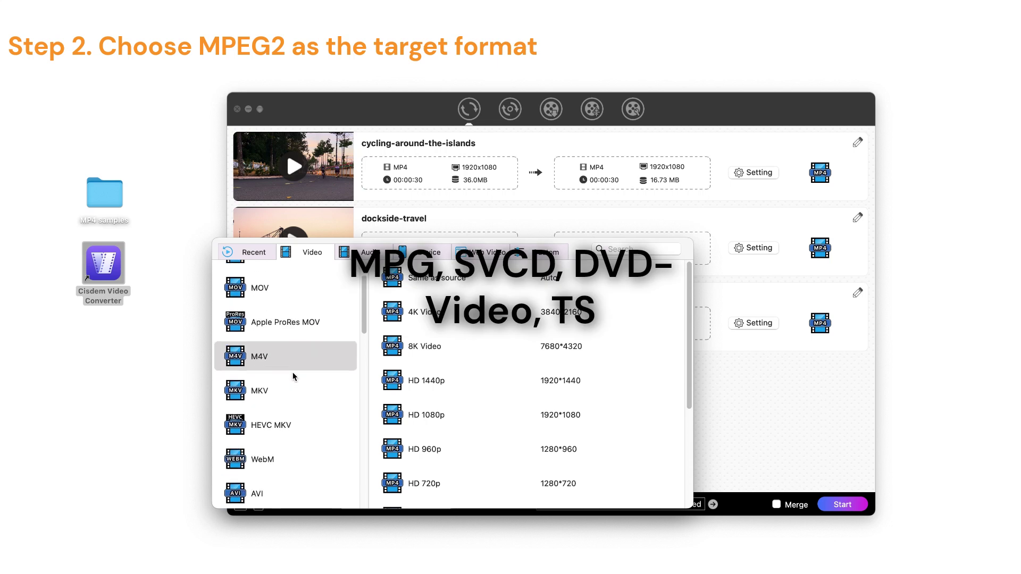
scroll(292, 377, down, 3)
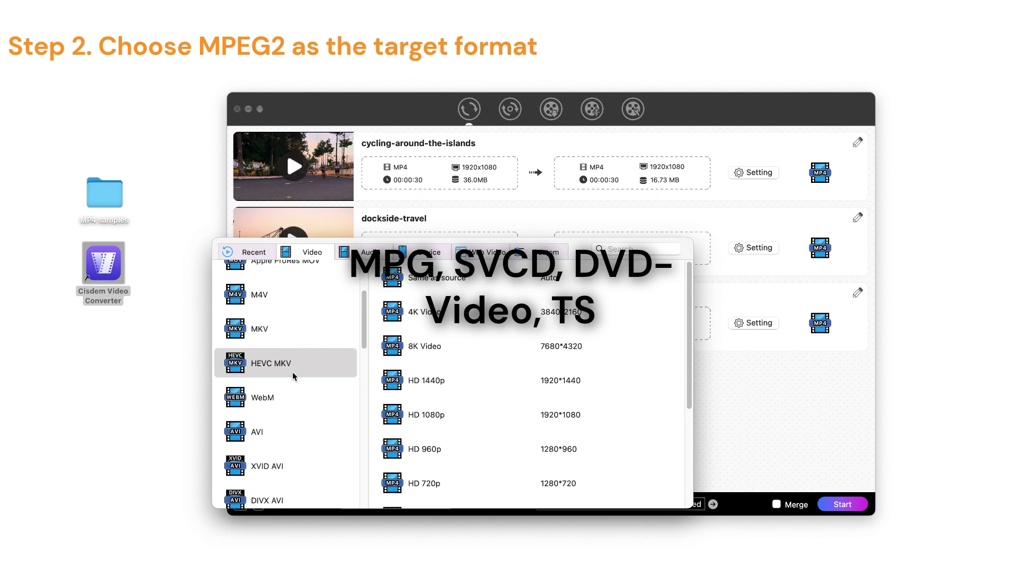
scroll(293, 376, down, 5)
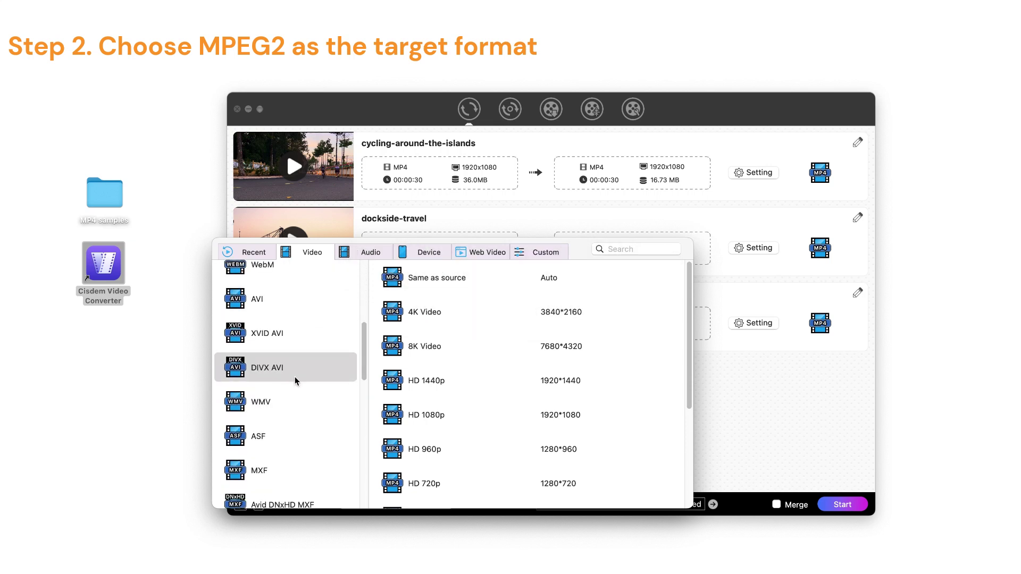
scroll(296, 382, down, 2)
scroll(296, 383, down, 3)
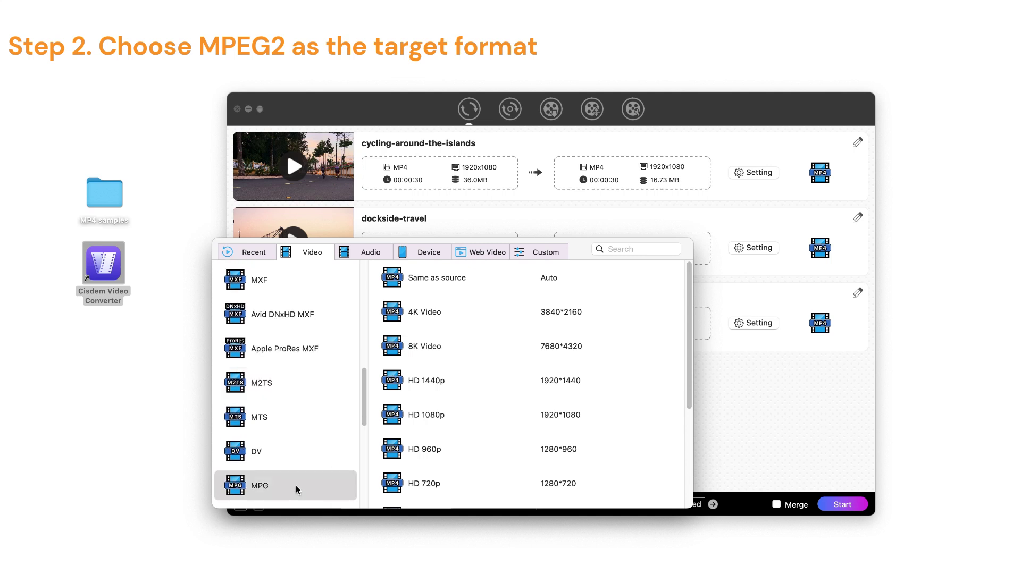
Choose MPG Same as source with the MPEG2 video encoder and save it for all clips
click(296, 490)
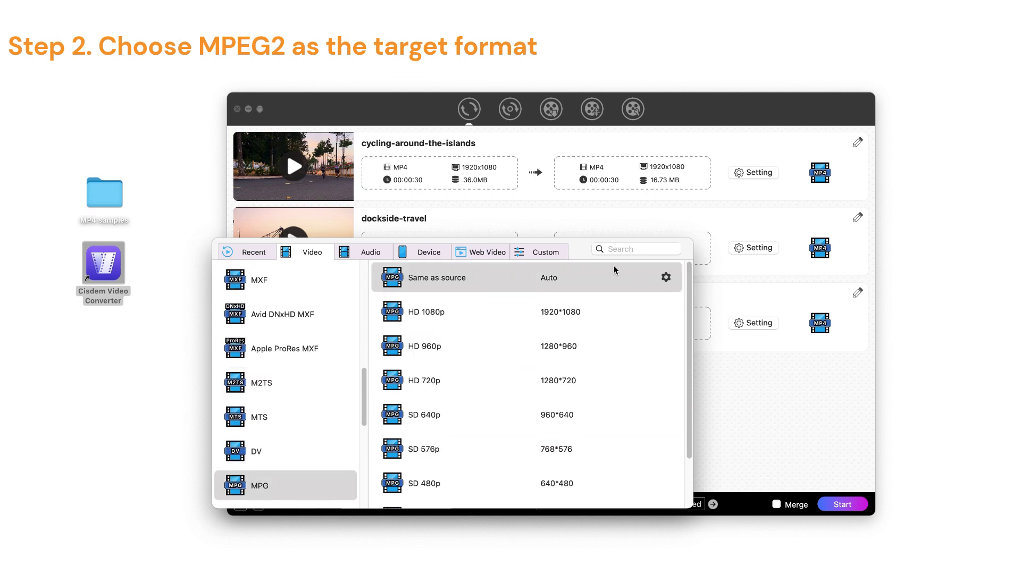
click(665, 278)
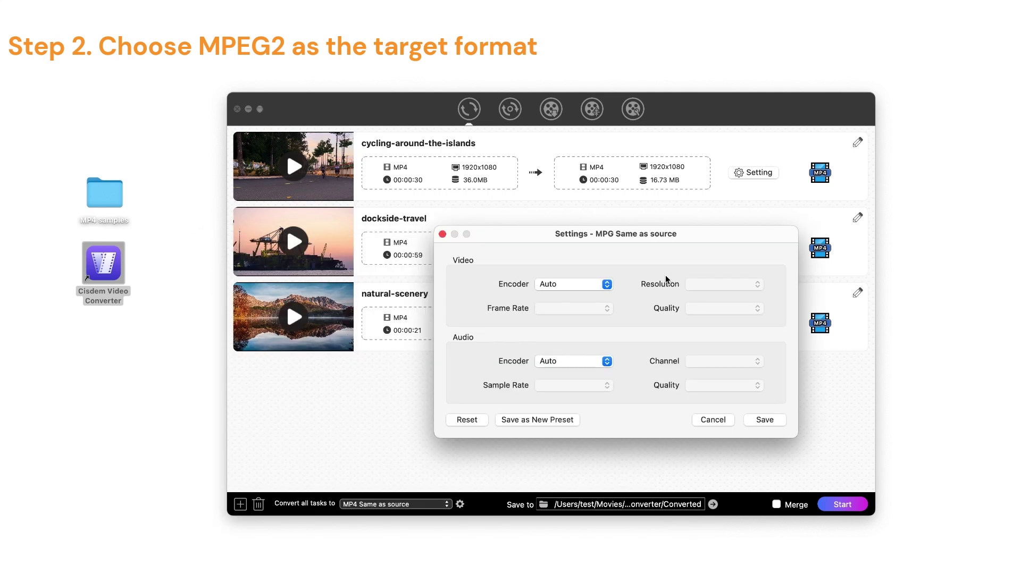
click(601, 289)
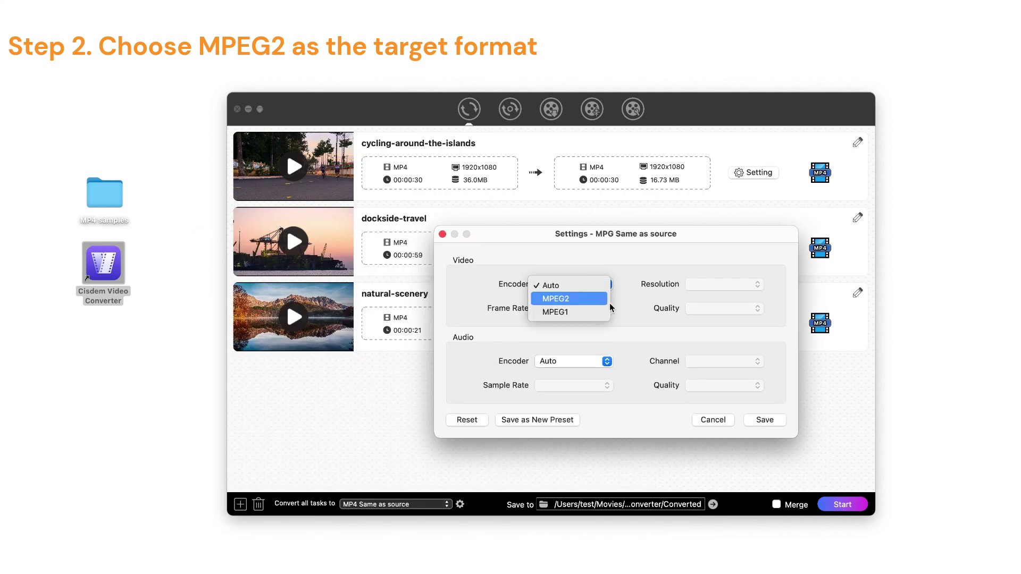
click(605, 300)
click(760, 419)
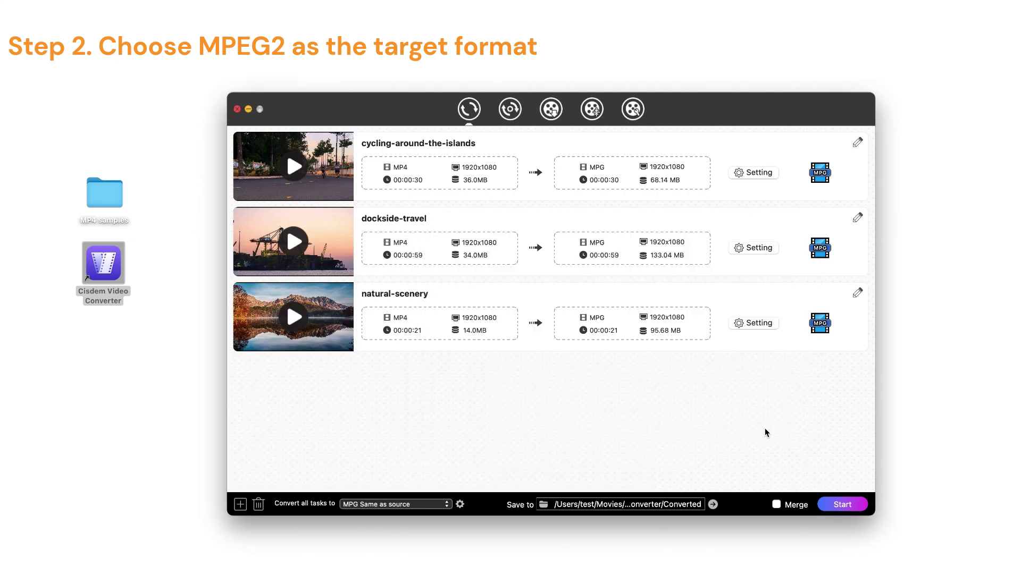
Inspect the SVCD NTSC 480i preset settings and cancel without changes
click(361, 505)
scroll(292, 448, down, 3)
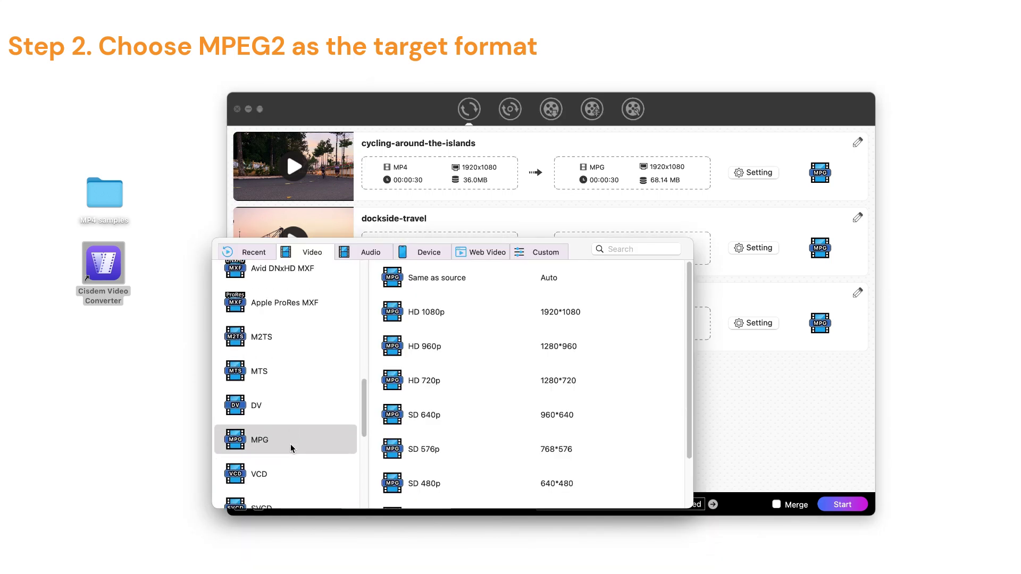
scroll(292, 476, down, 1)
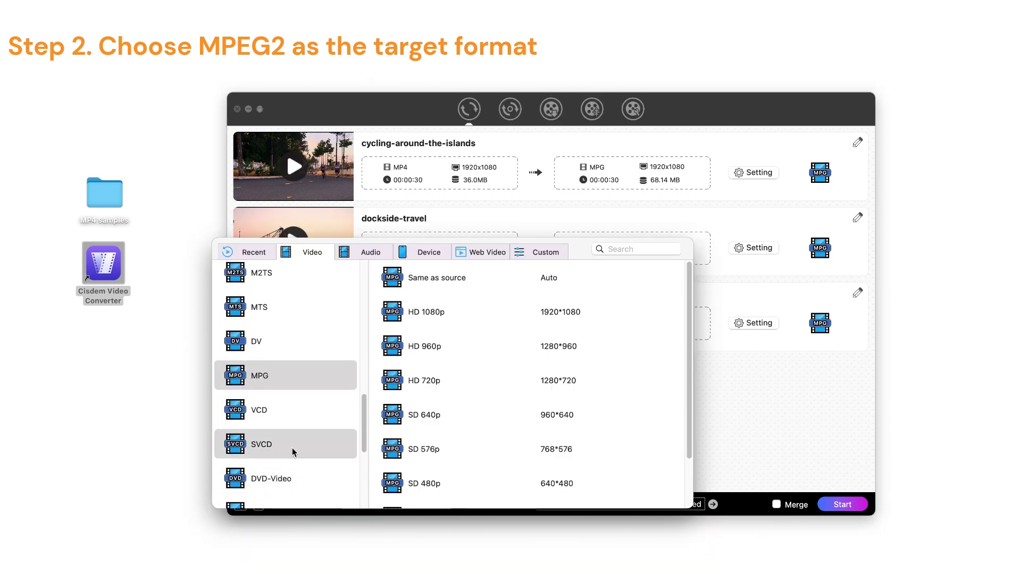
click(293, 451)
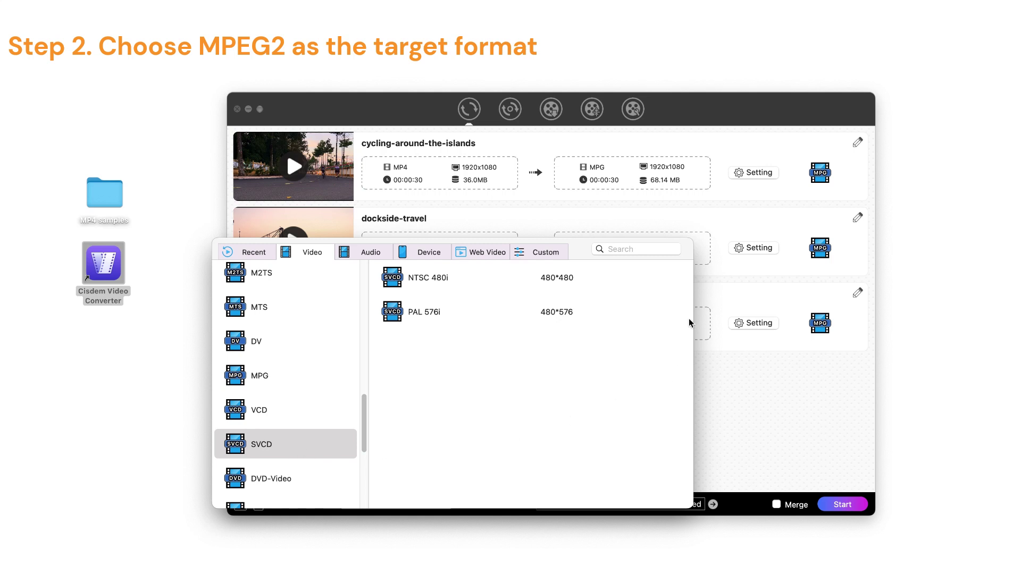
click(665, 278)
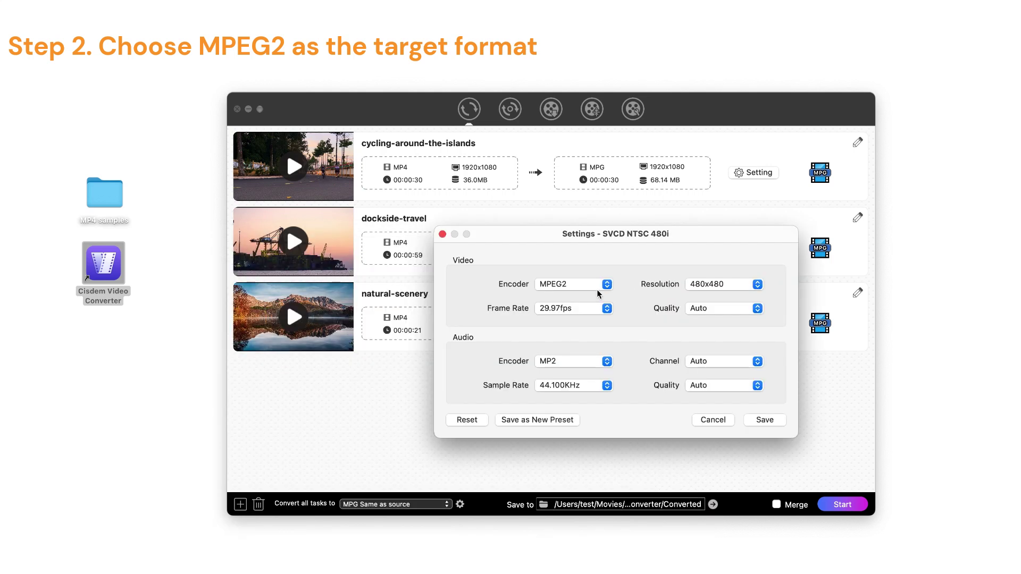
click(728, 422)
Inspect the DVD-Video NTSC 16:9 preset settings, cancel, and scroll through the DVD-Video presets
click(292, 485)
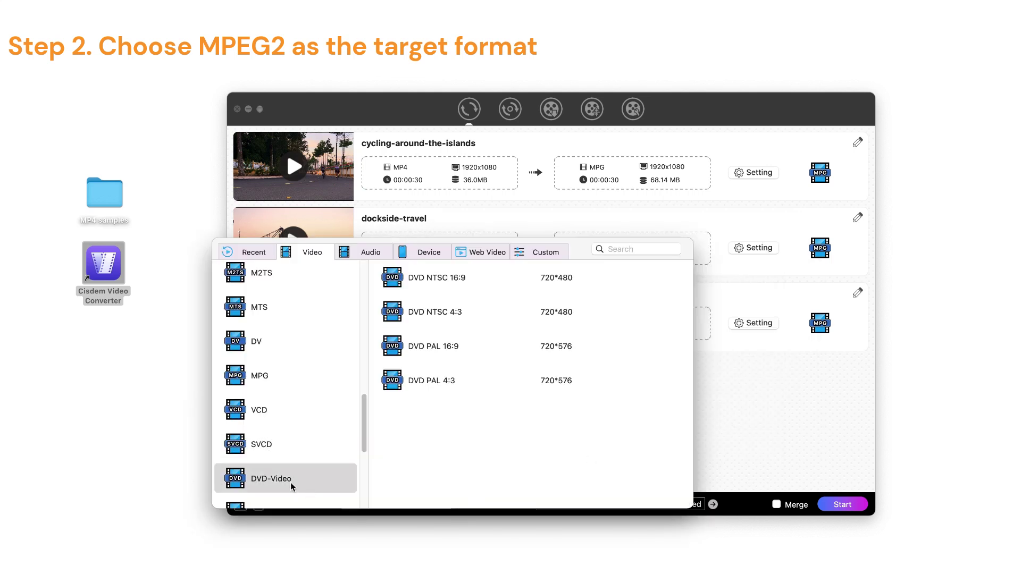
click(677, 279)
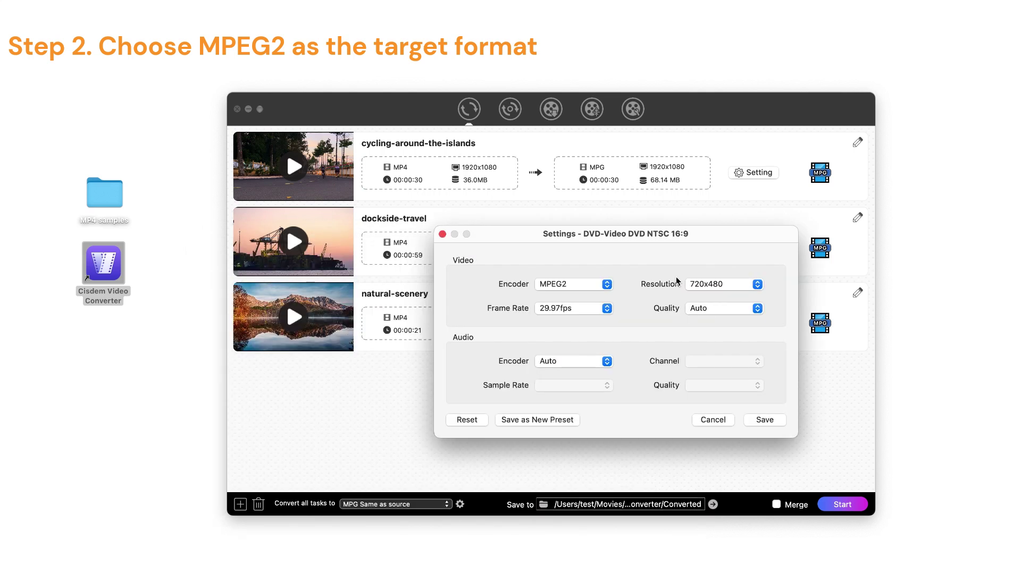
click(712, 420)
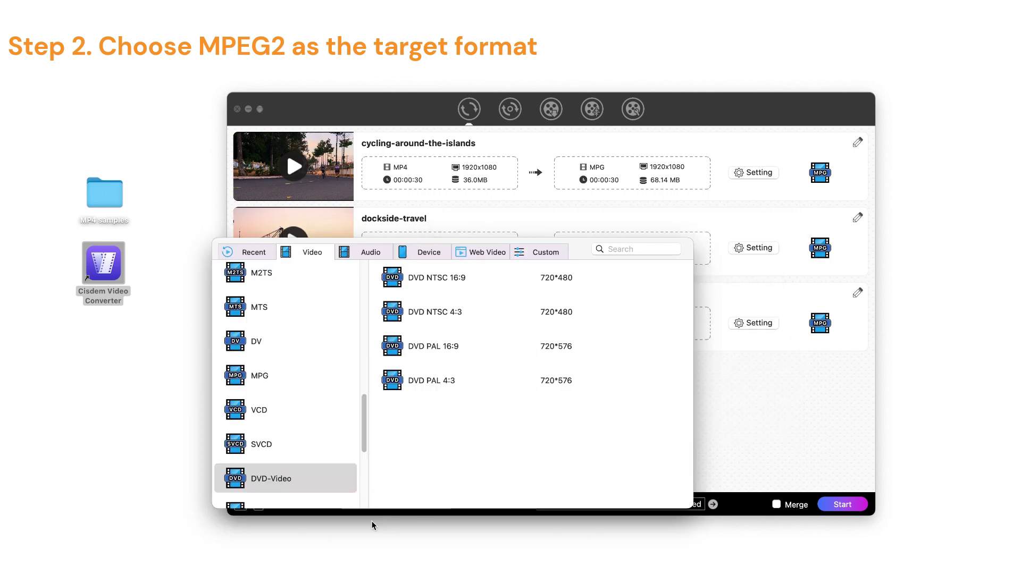
scroll(277, 486, down, 1)
scroll(277, 486, down, 5)
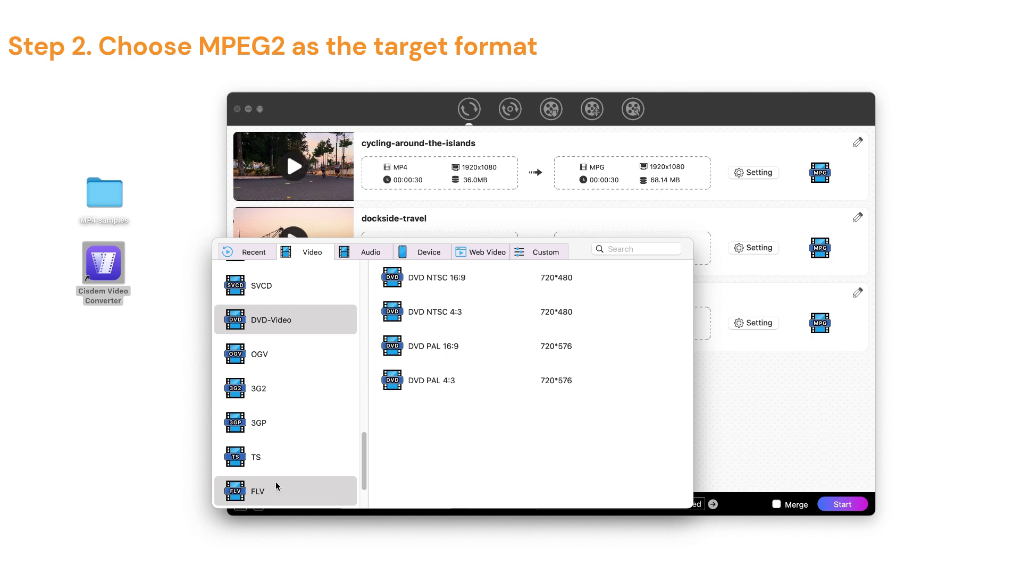
Review the TS Same as source preset's video encoder list and cancel without saving
click(278, 464)
mouse_move(590, 290)
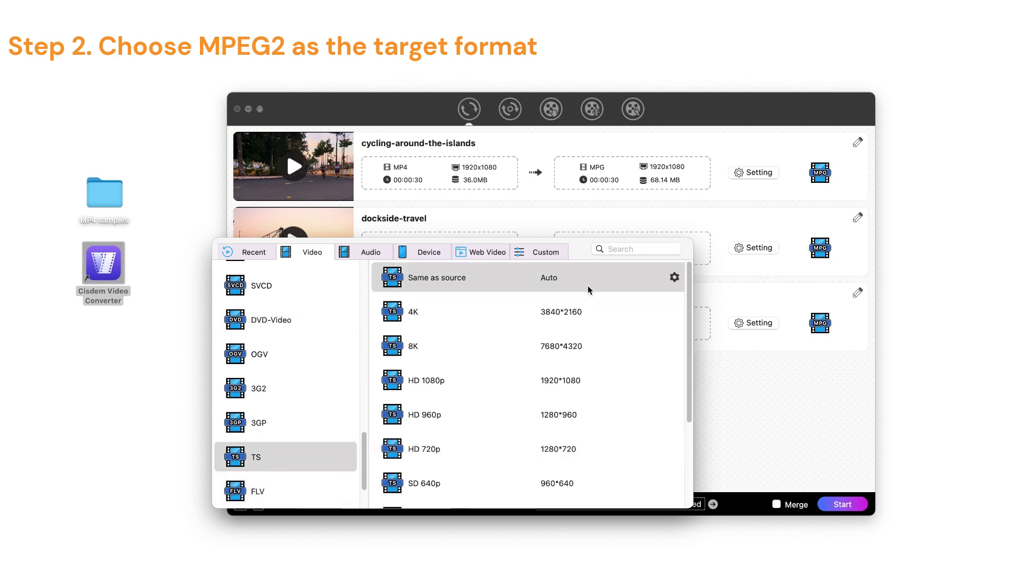
click(671, 279)
click(588, 287)
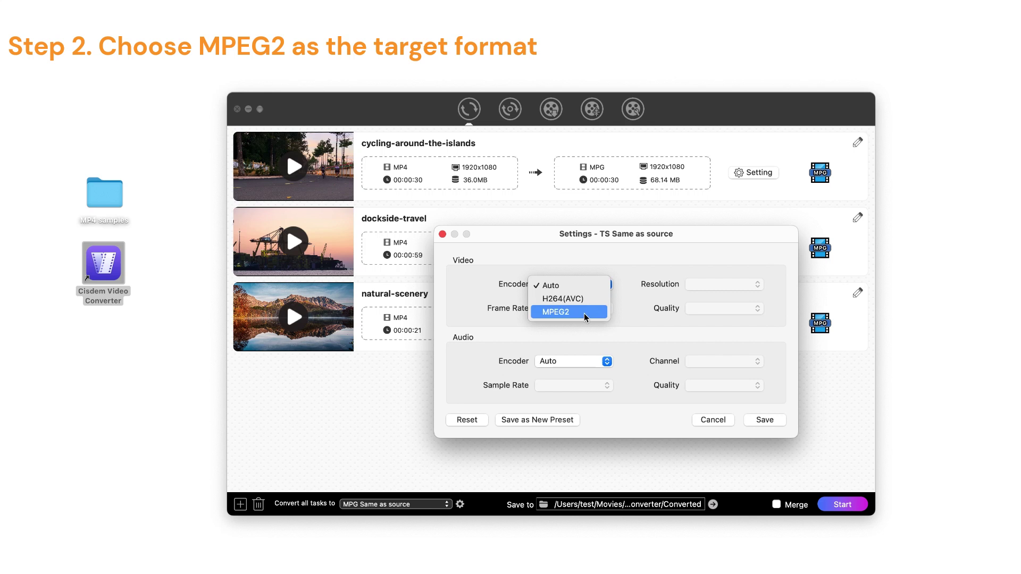
click(725, 422)
click(723, 421)
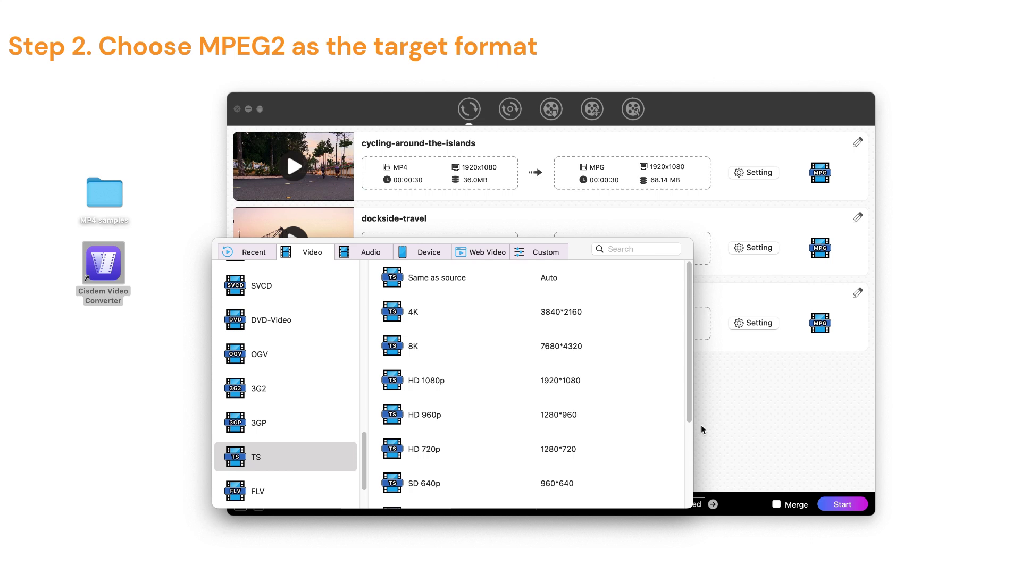
Review the TS 4K preset's video encoder options and cancel without saving
scroll(335, 476, down, 1)
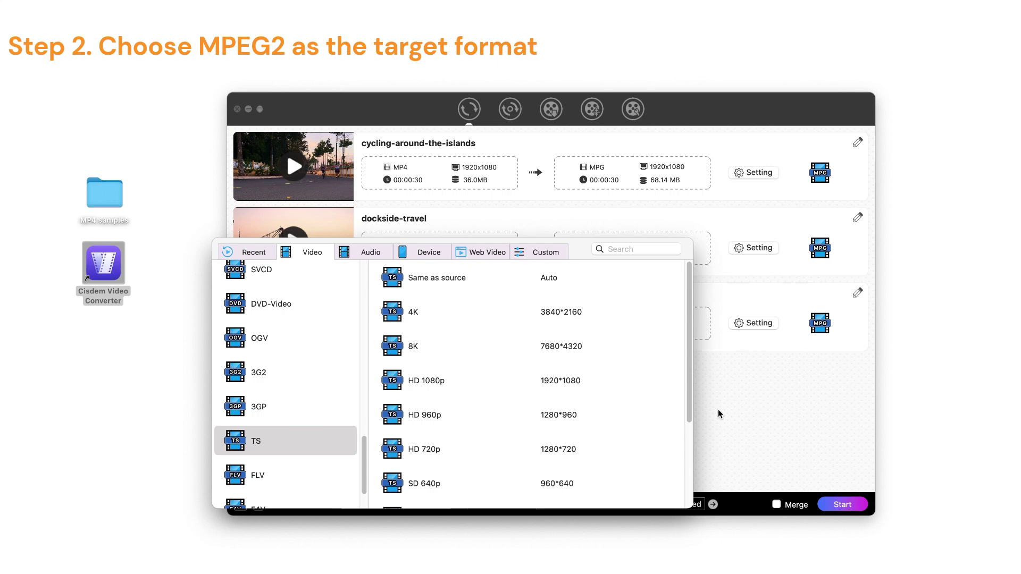
mouse_move(673, 312)
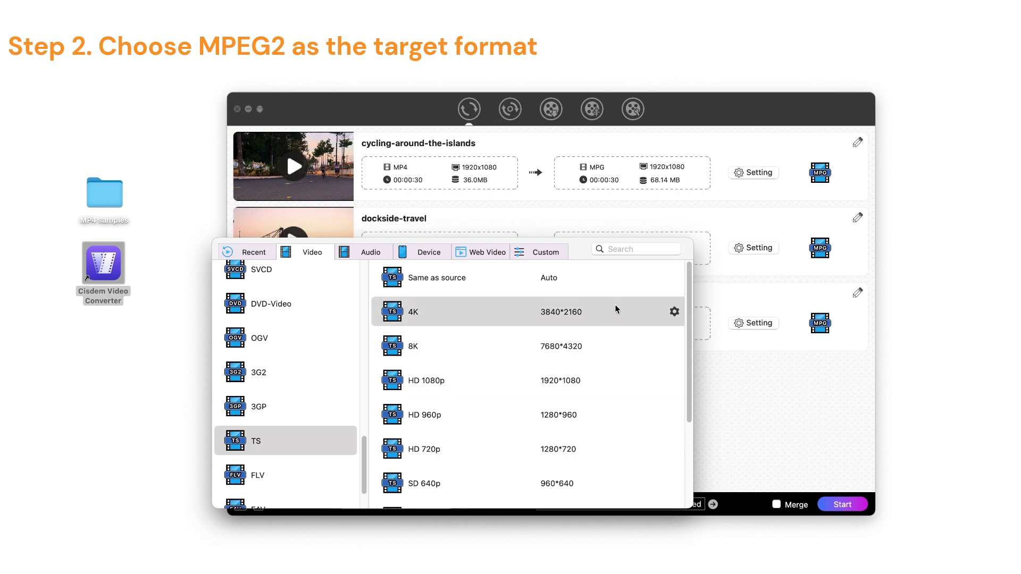
click(674, 312)
click(589, 288)
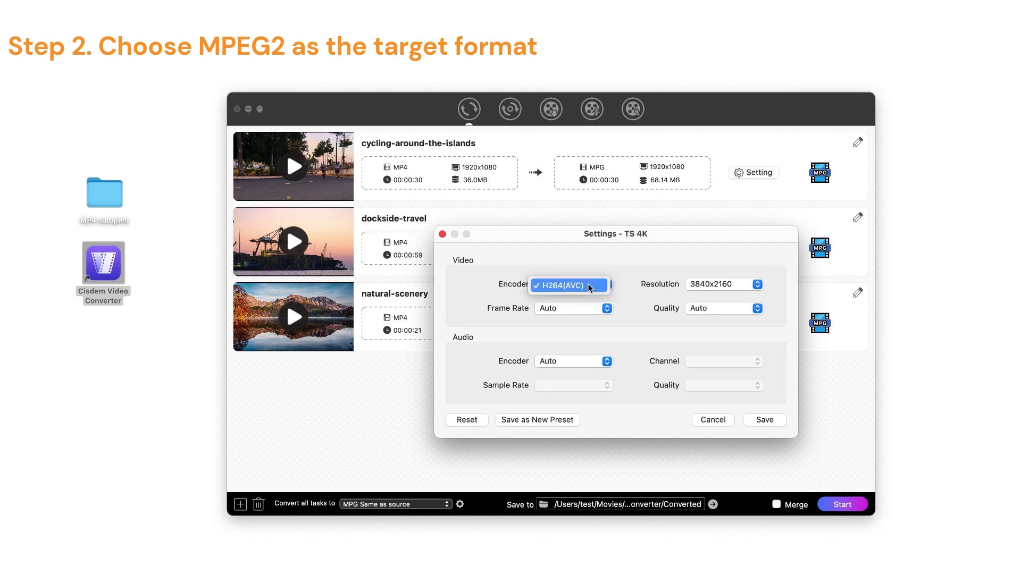
click(589, 285)
click(713, 420)
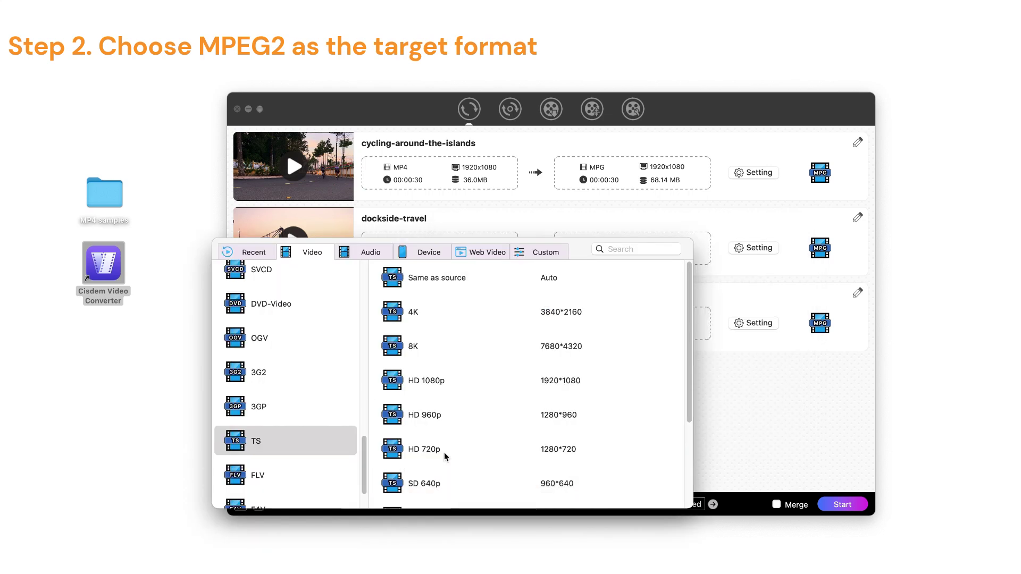
Review the TS 8K preset's encoder options, cancel, and close the format picker
click(674, 346)
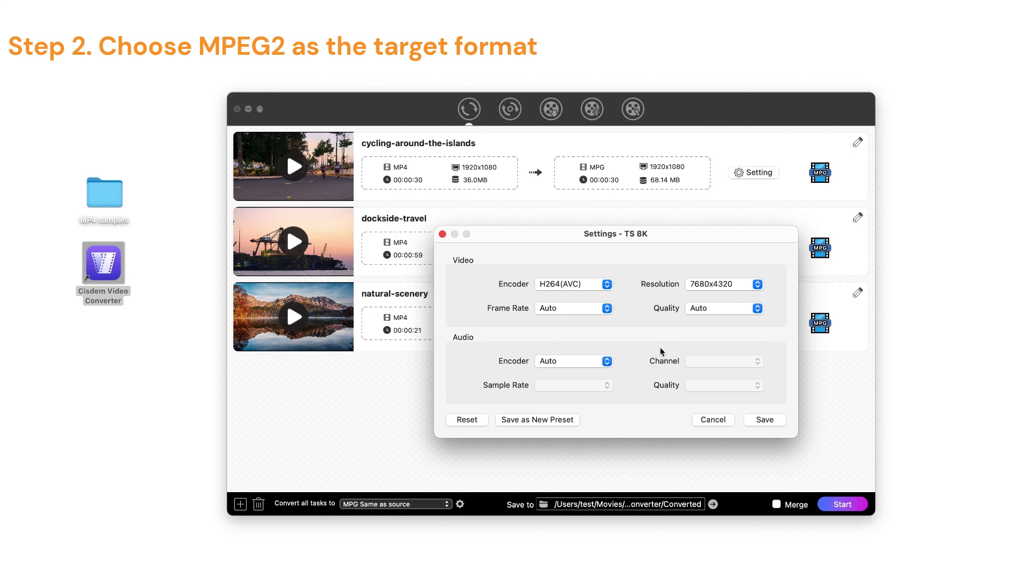
click(583, 285)
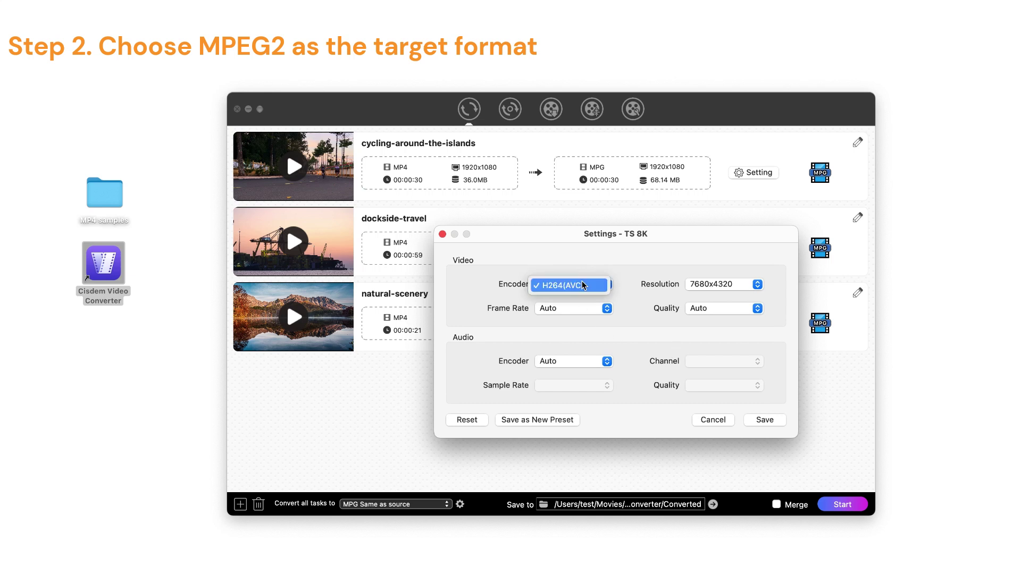
click(724, 411)
click(715, 420)
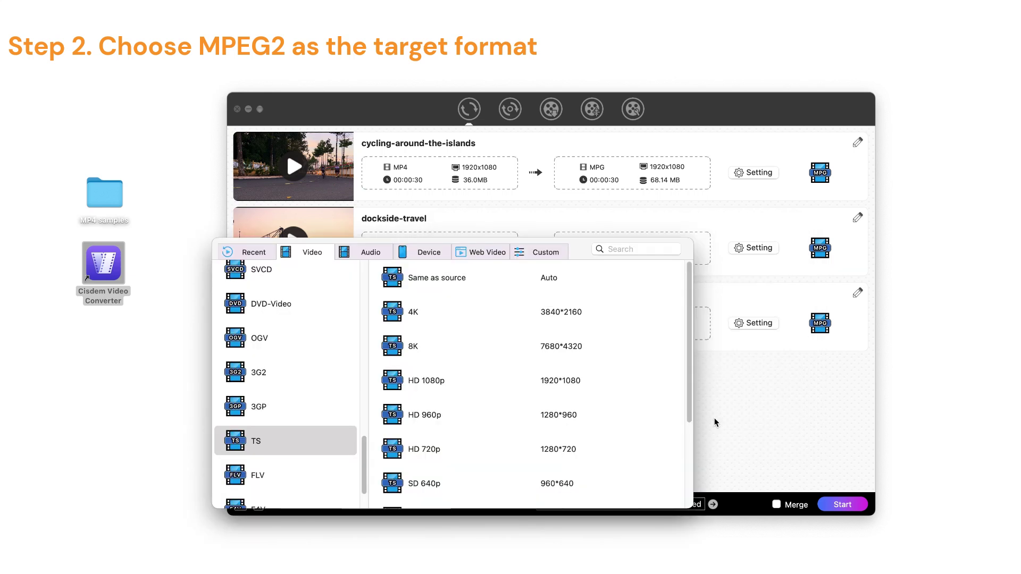
click(763, 432)
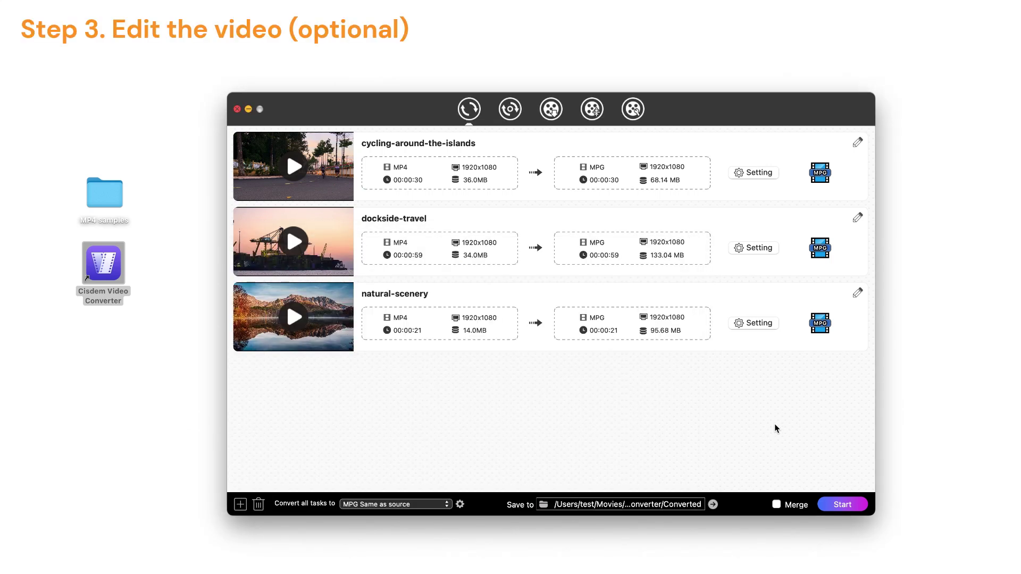
Trim cycling-around-the-islands to run from 00:00:02 to 00:00:27 in the editor
click(856, 144)
drag(518, 56, 413, 91)
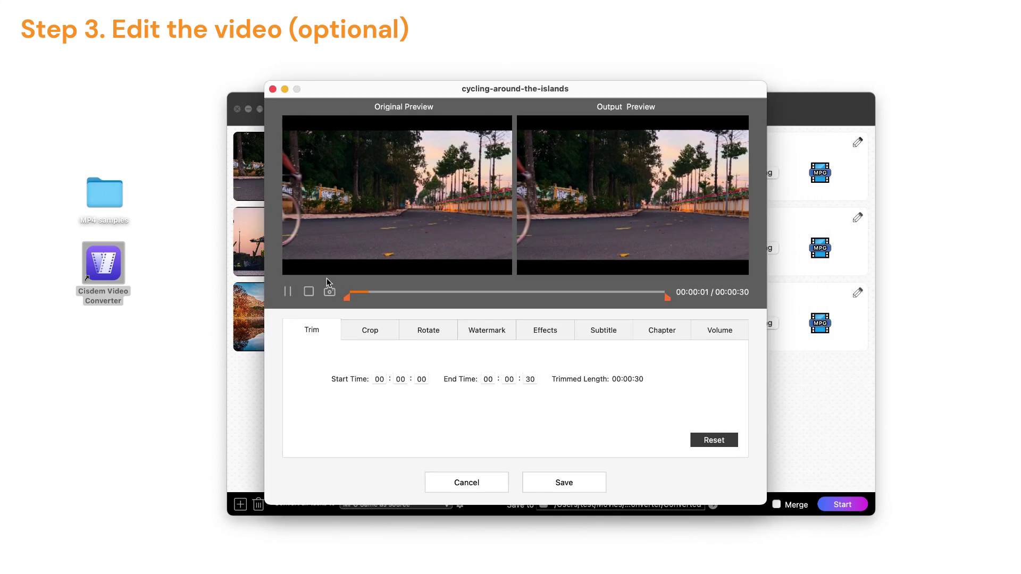
click(287, 291)
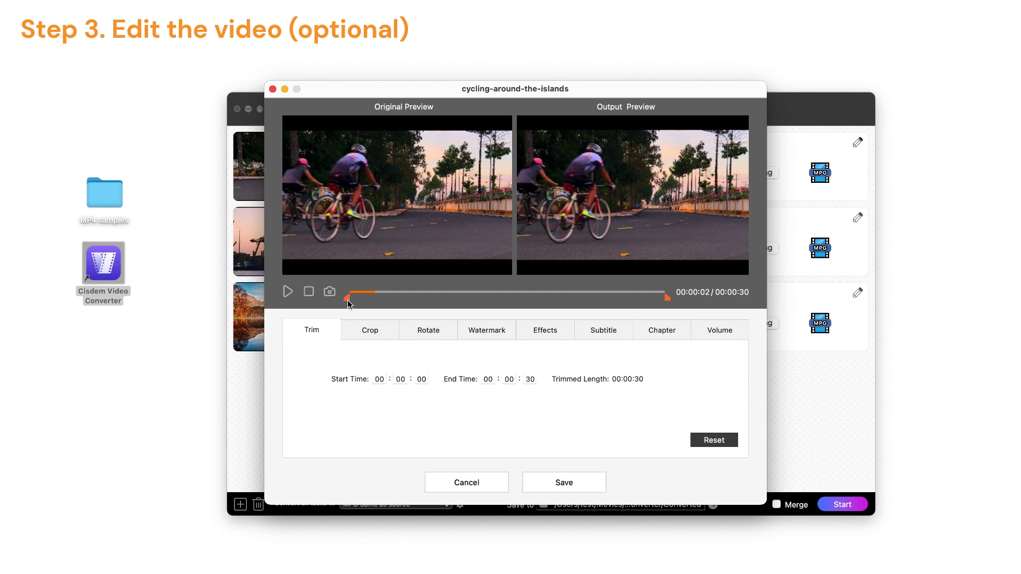
drag(349, 301, 373, 301)
drag(669, 300, 633, 299)
Crop the frame to 1,748×982 at left 0, top 98
click(370, 330)
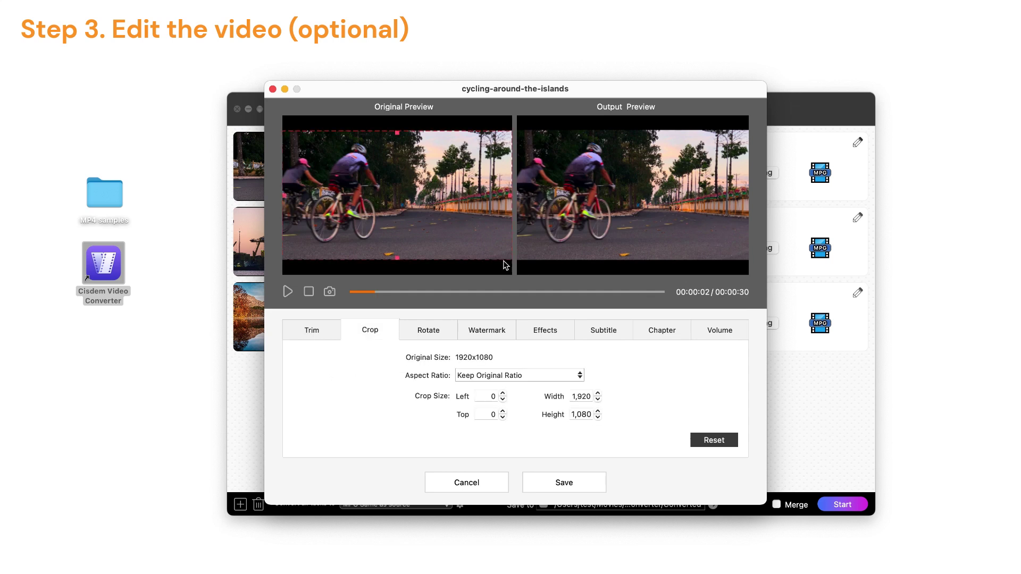
drag(512, 198, 409, 179)
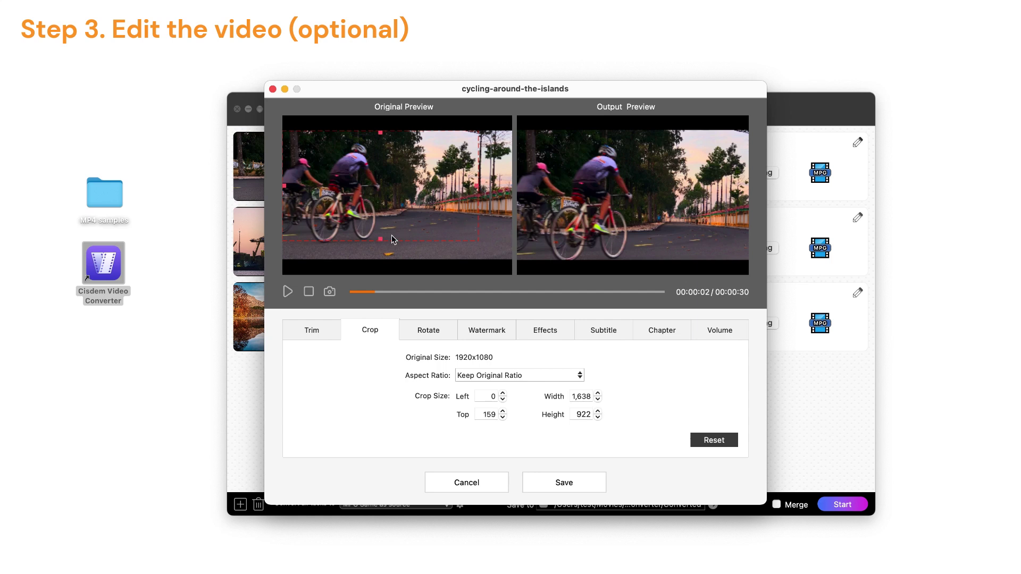
drag(383, 242, 387, 246)
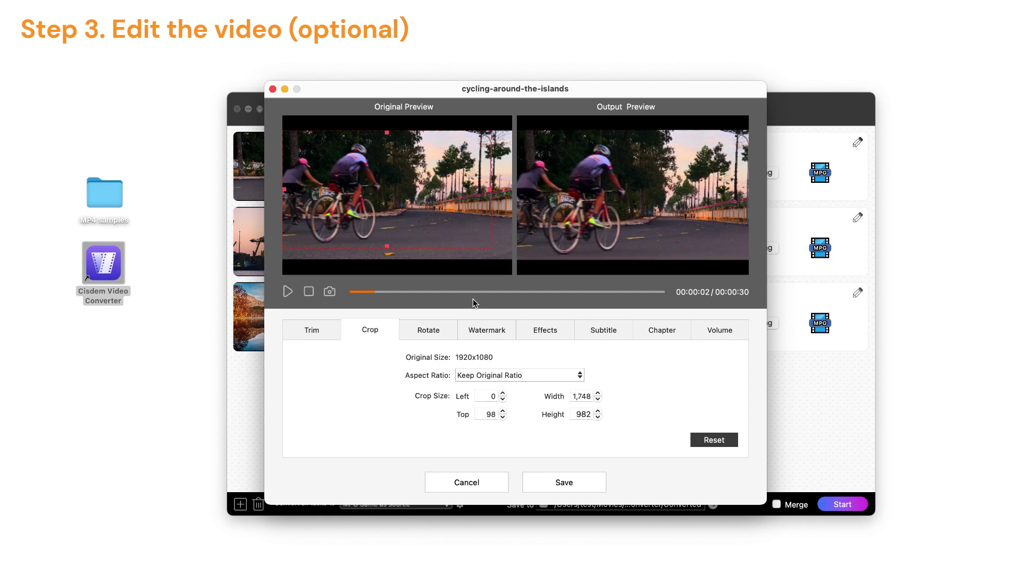
Flip the clip horizontally, try then remove a text watermark, and raise brightness slightly
click(424, 332)
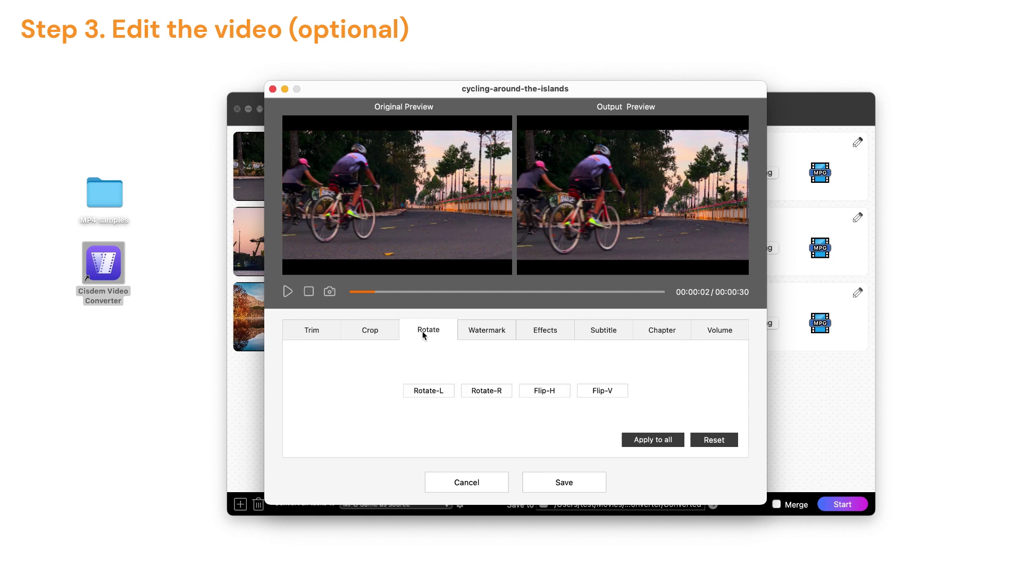
click(550, 390)
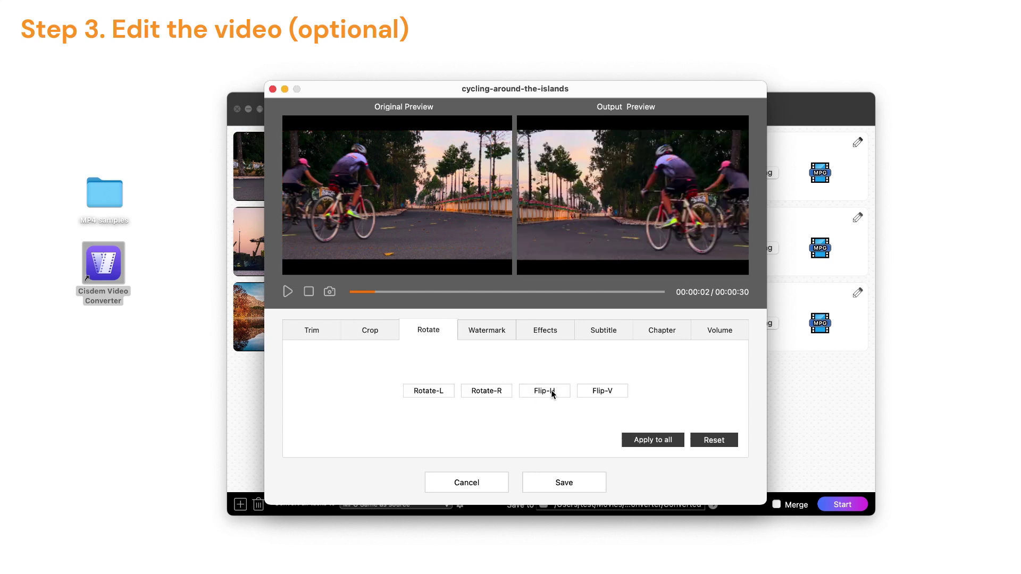
click(488, 335)
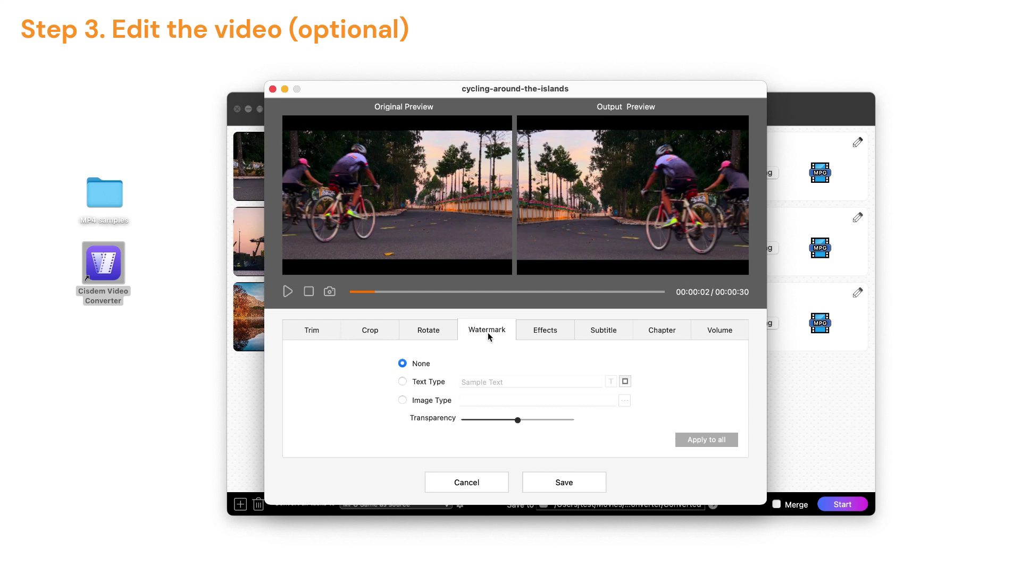
click(402, 382)
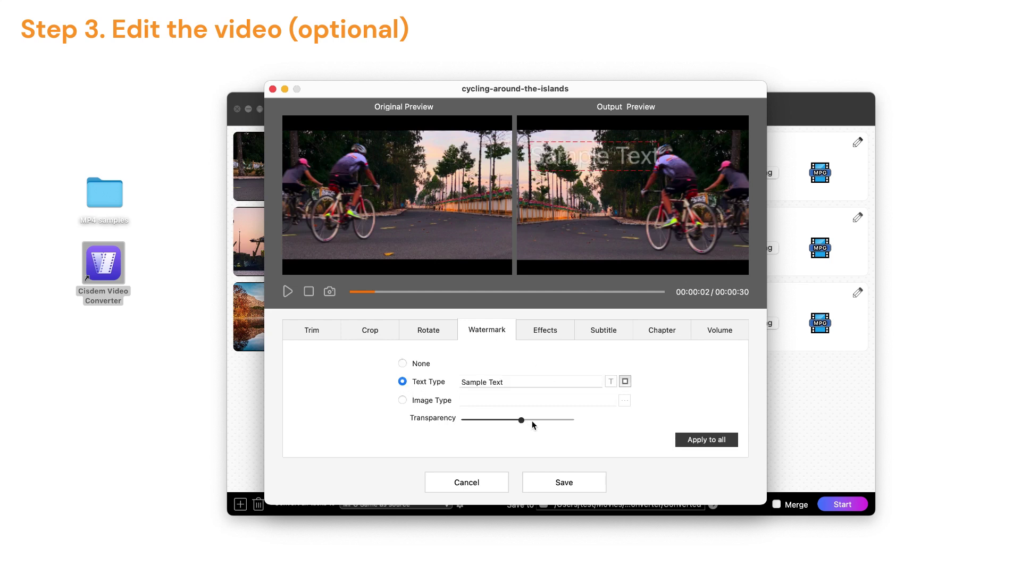
mouse_move(531, 423)
mouse_down()
mouse_move(565, 421)
mouse_move(516, 422)
mouse_up()
click(403, 363)
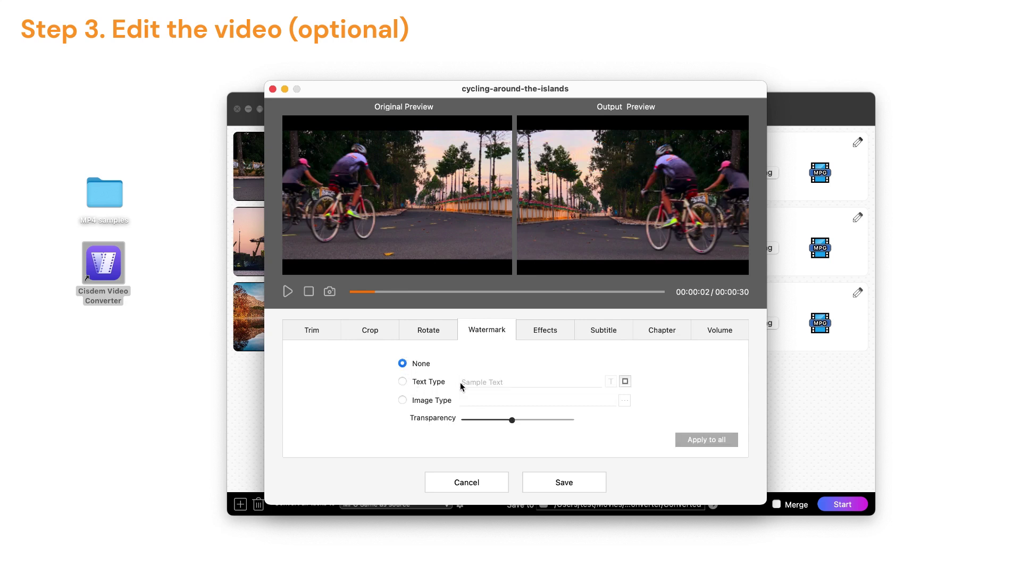
click(538, 334)
drag(460, 367, 467, 367)
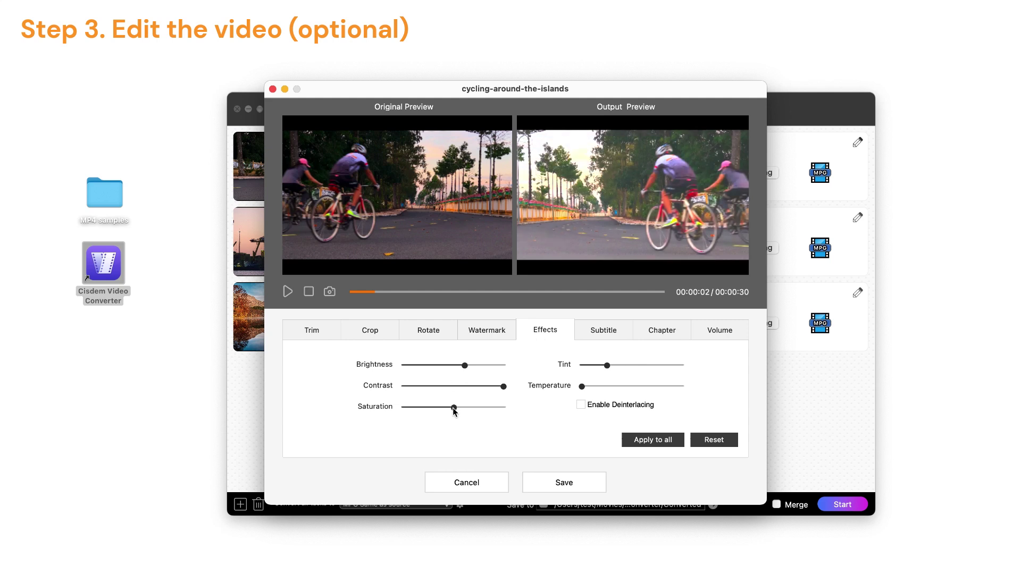
Nudge saturation up and brightness down, review Subtitle, Chapter and Volume tabs, and save the edits
mouse_move(453, 408)
mouse_down()
mouse_move(462, 409)
mouse_move(452, 408)
mouse_up()
drag(464, 366, 462, 365)
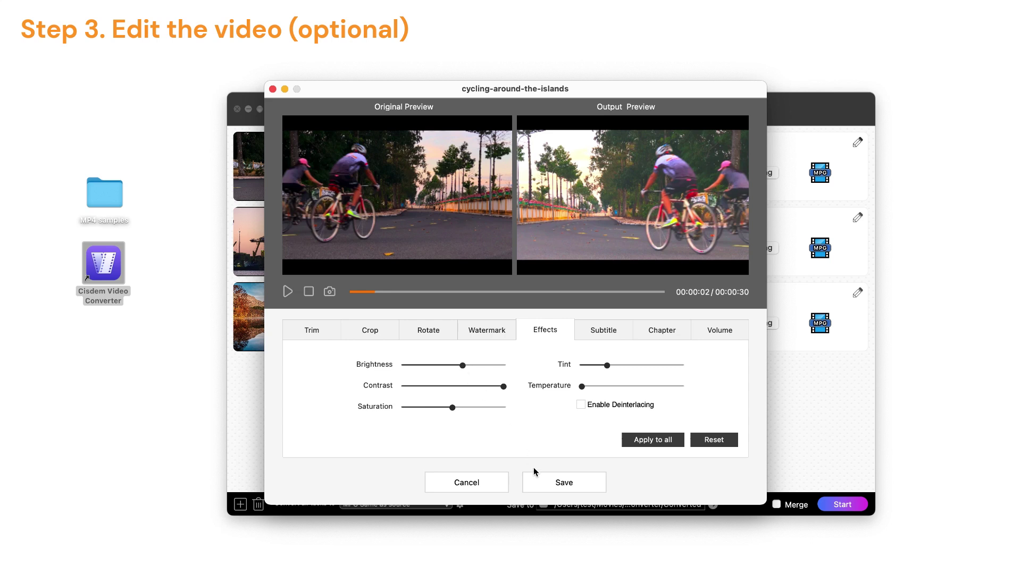
click(611, 333)
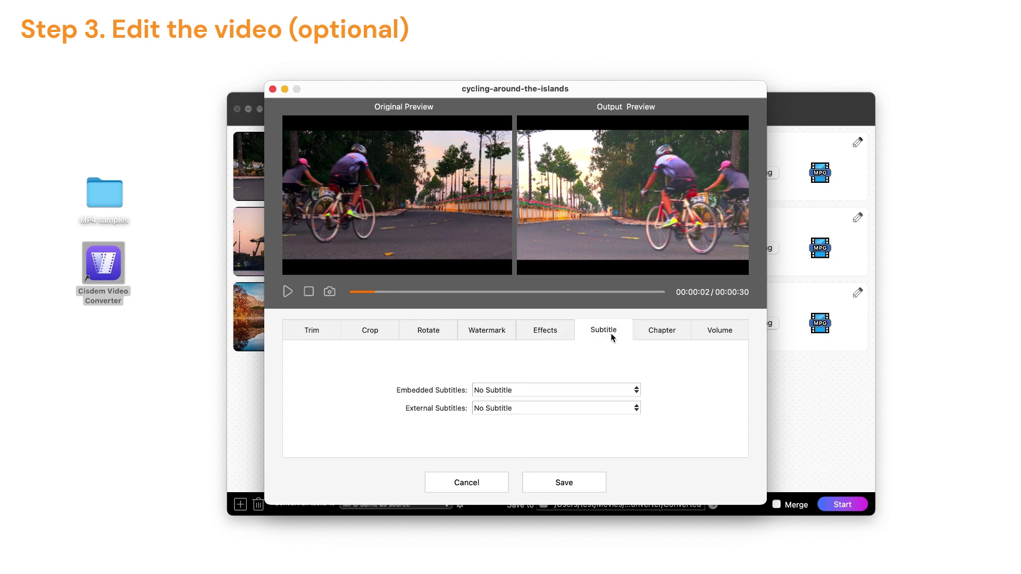
click(669, 331)
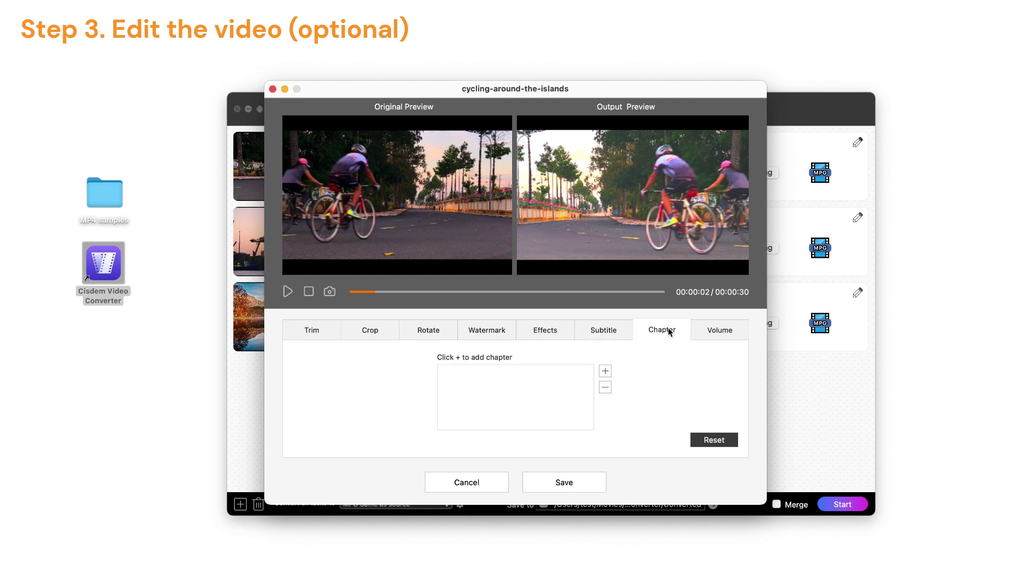
click(715, 325)
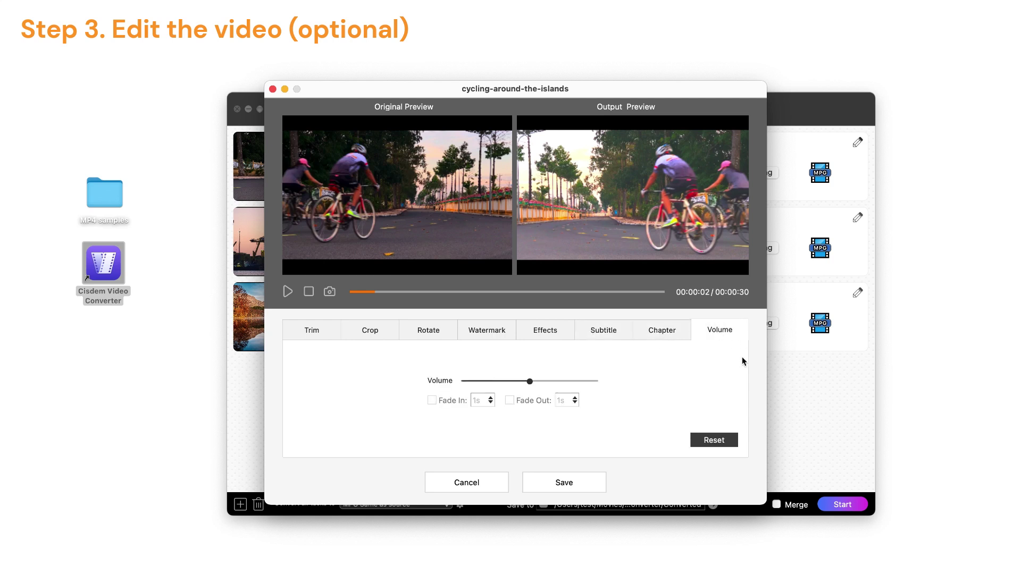
click(591, 485)
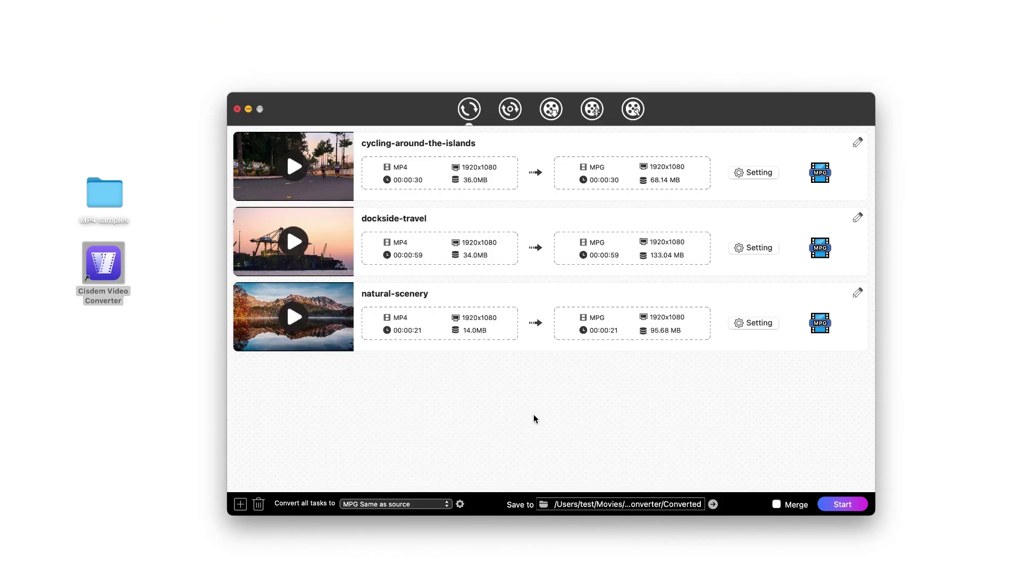
Preview the cycling-around-the-islands clip, close the player, and start converting all three clips to MPG
click(296, 170)
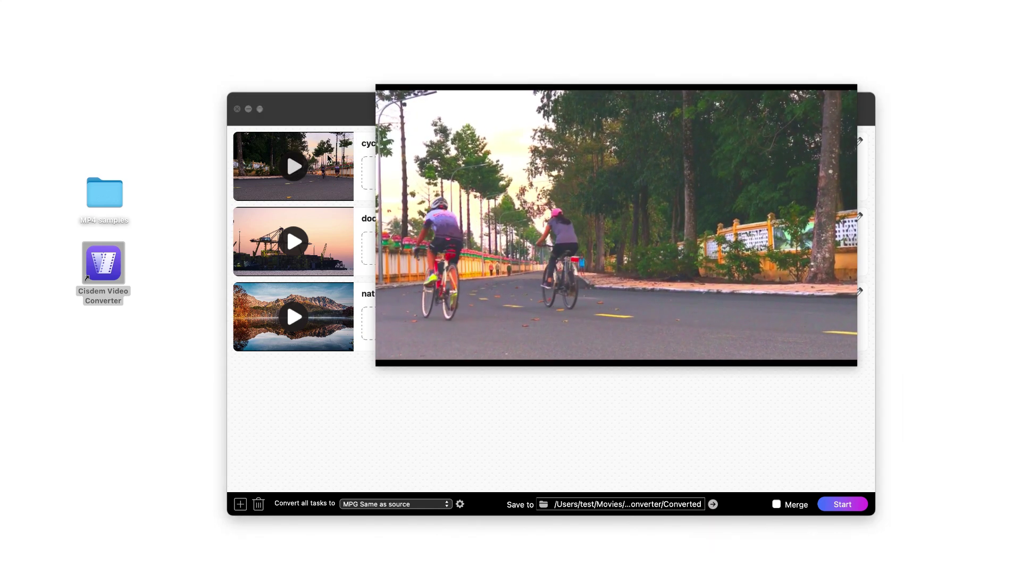
mouse_move(382, 90)
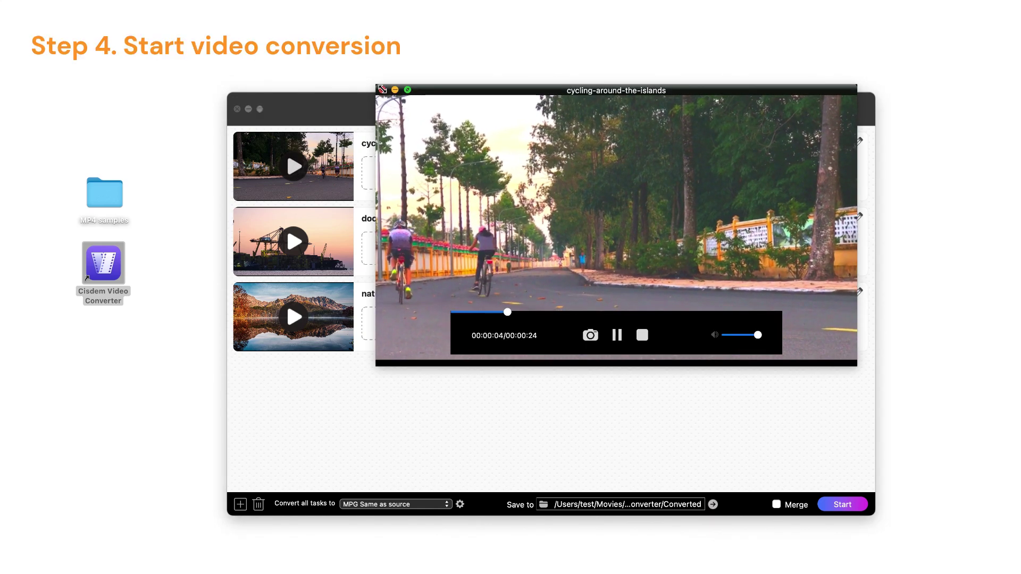
click(383, 89)
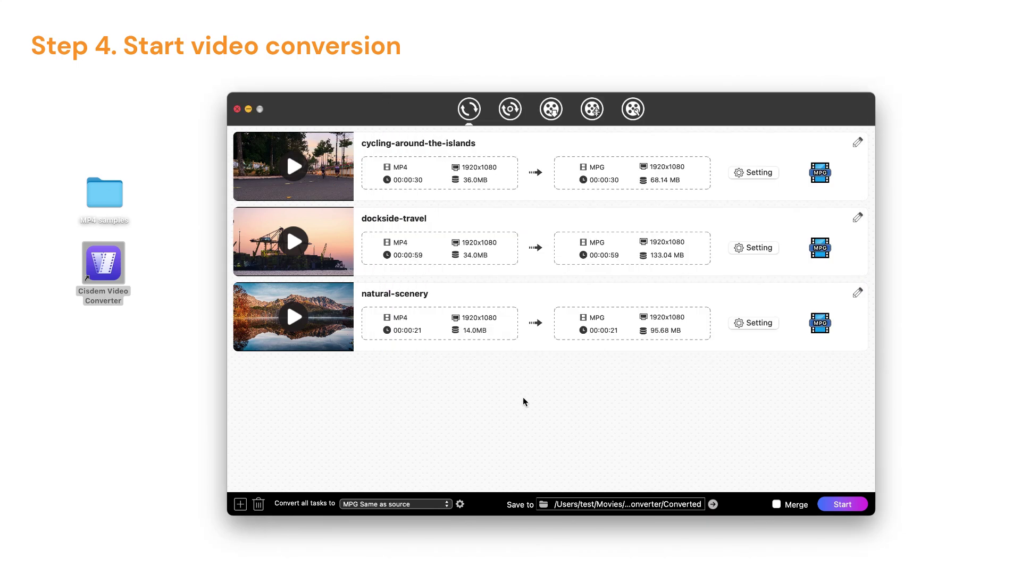
click(837, 505)
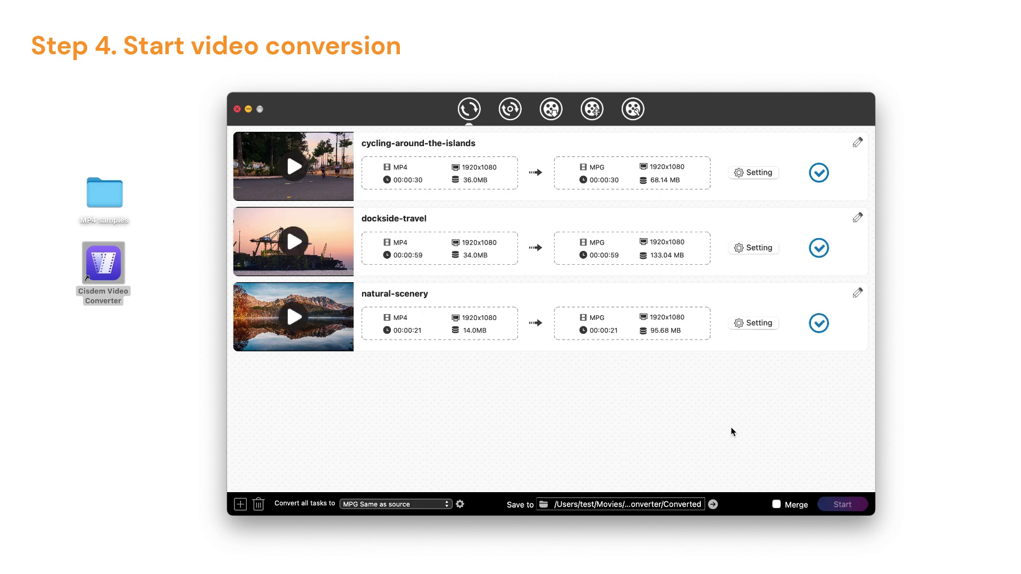
Open Get Info for all three converted .mpg files in the Converted folder
click(817, 173)
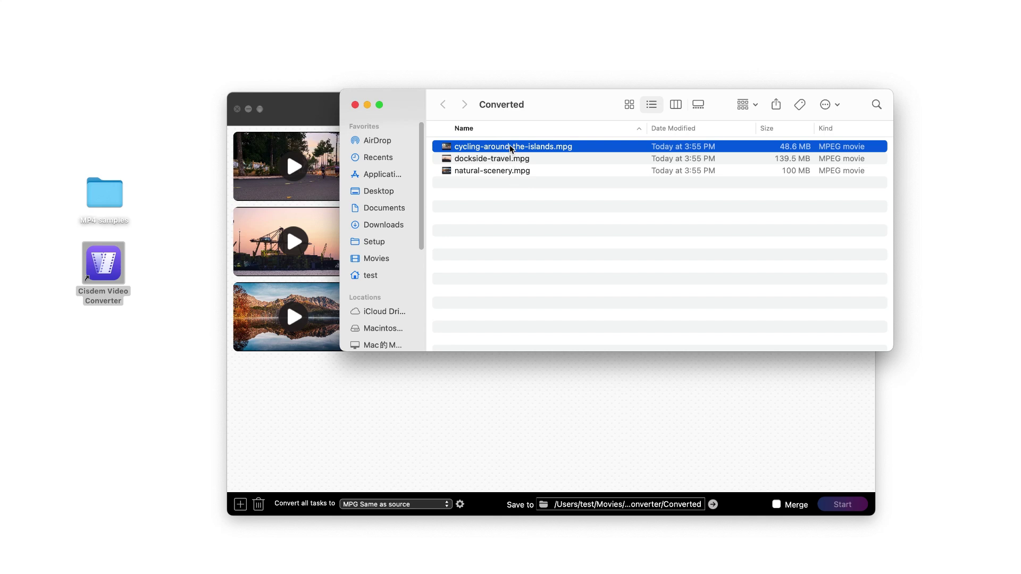
shift+click(492, 172)
right_click(500, 156)
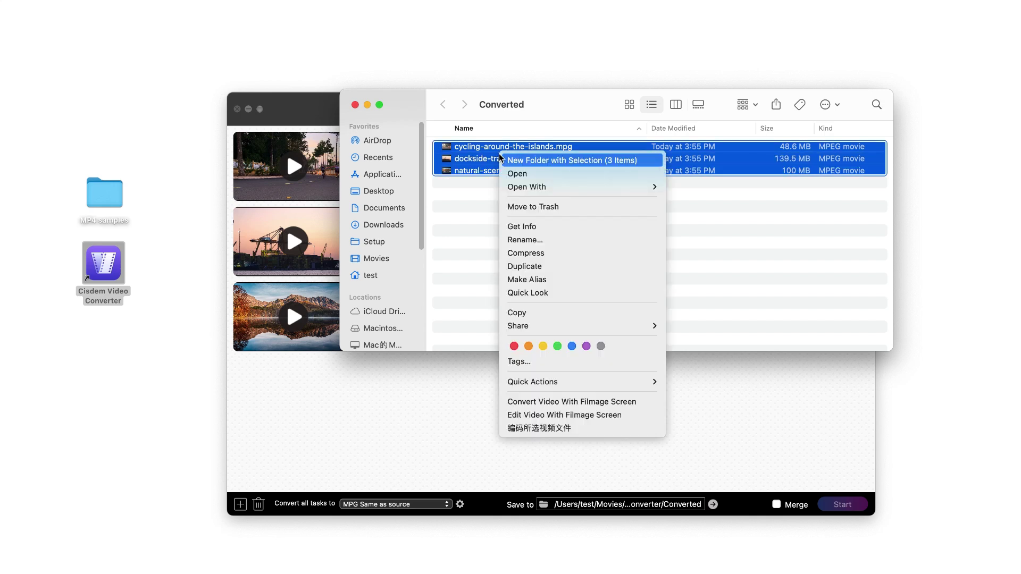
mouse_move(530, 194)
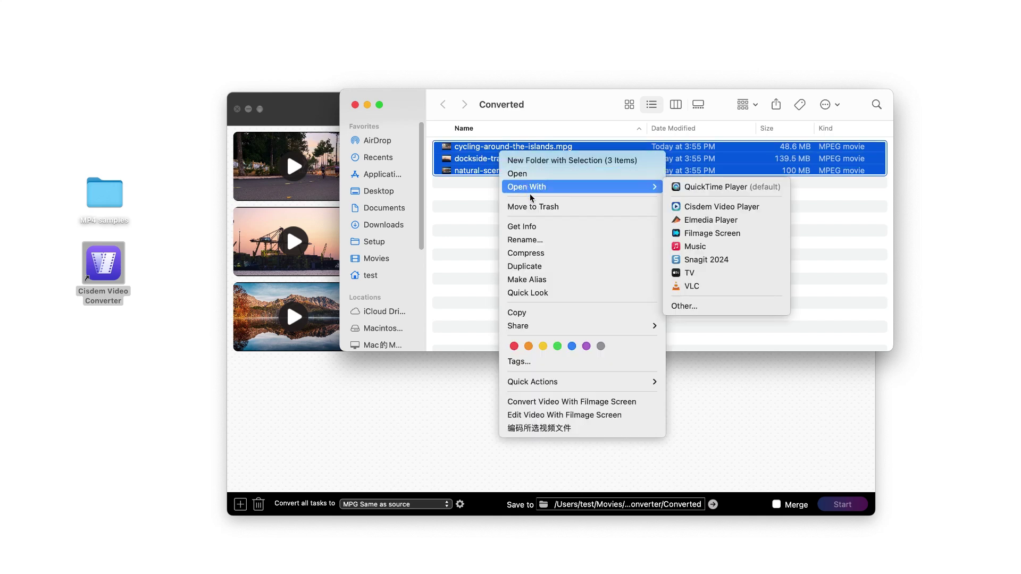
click(529, 226)
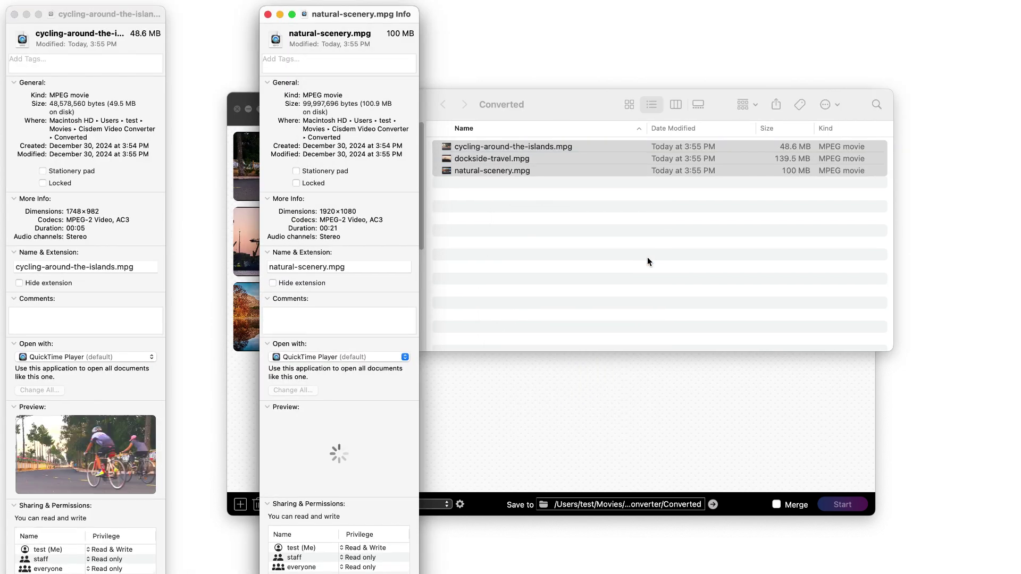
Close the Converted folder, line up the info windows, and highlight the cycling clip's MPEG-2 Video, AC3 codecs
drag(339, 17, 560, 14)
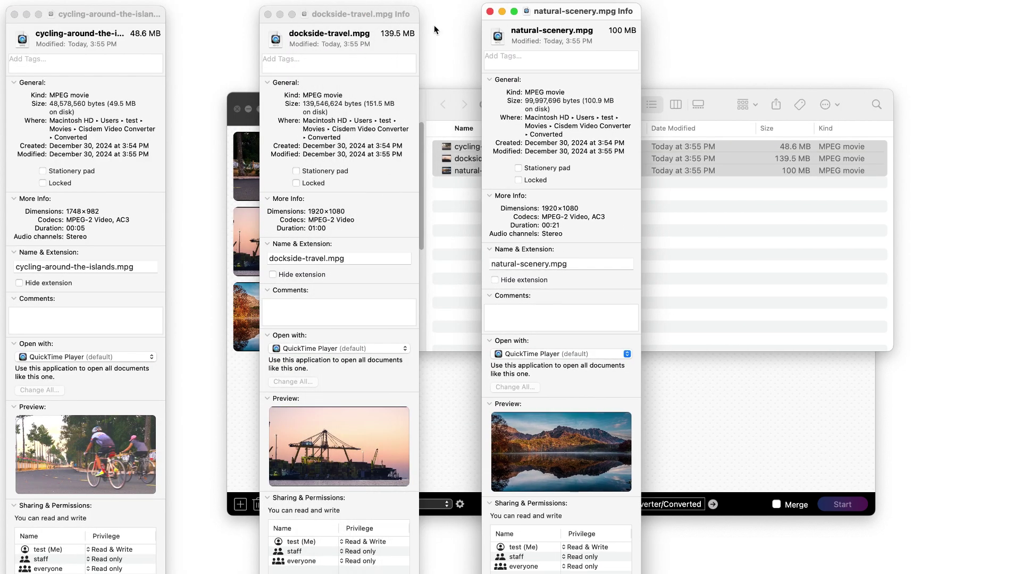
click(425, 112)
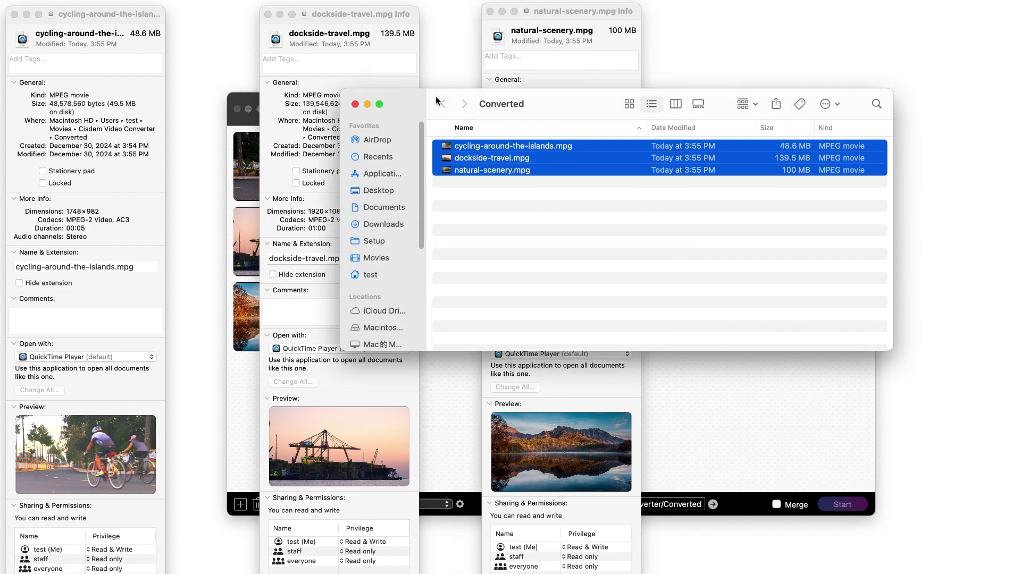
click(356, 101)
drag(340, 13, 400, 9)
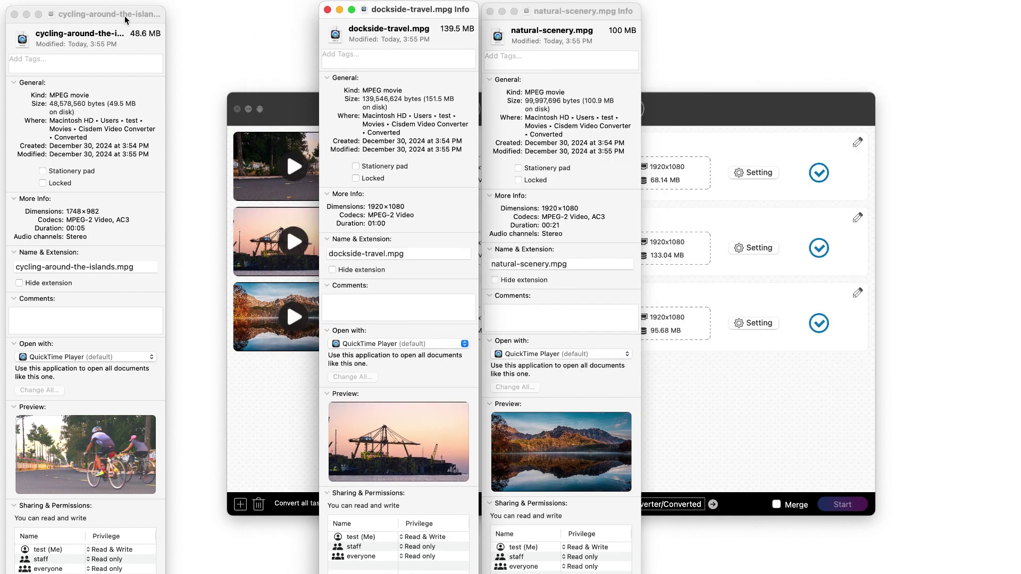
drag(126, 15, 279, 14)
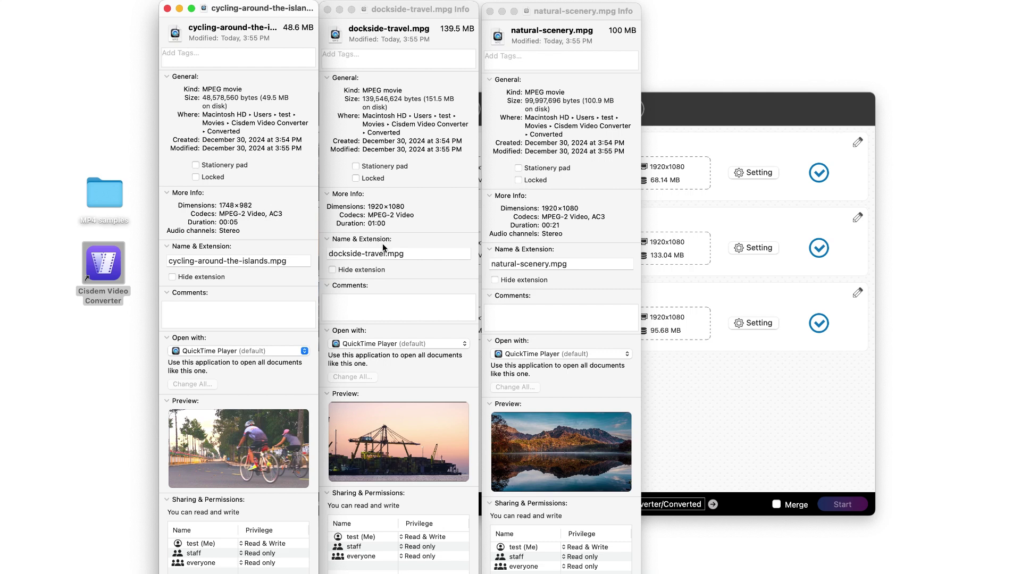
drag(220, 213, 283, 213)
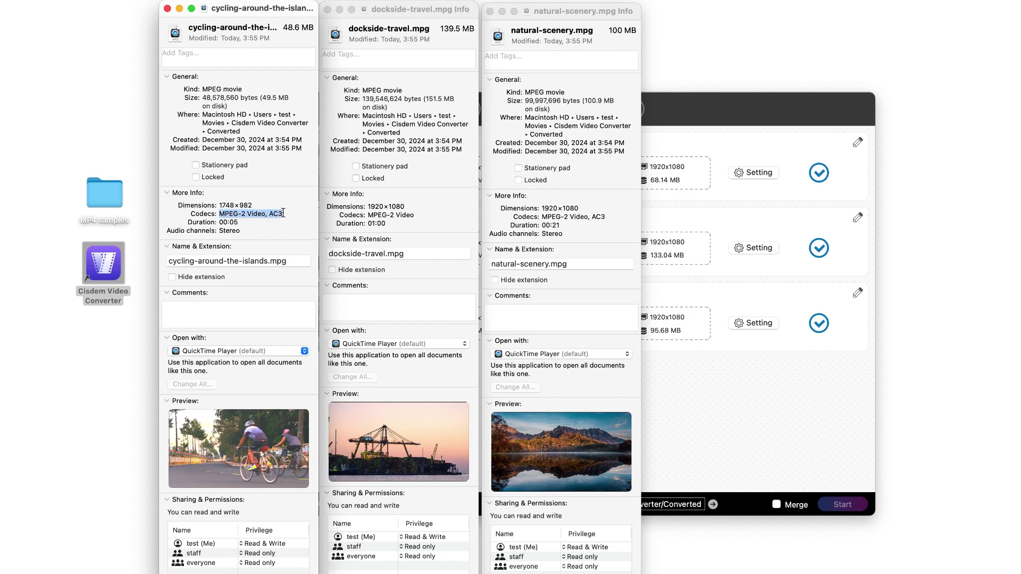
Highlight the MPEG-2 Video codec in dockside-travel.mpg's info window
drag(368, 214, 414, 215)
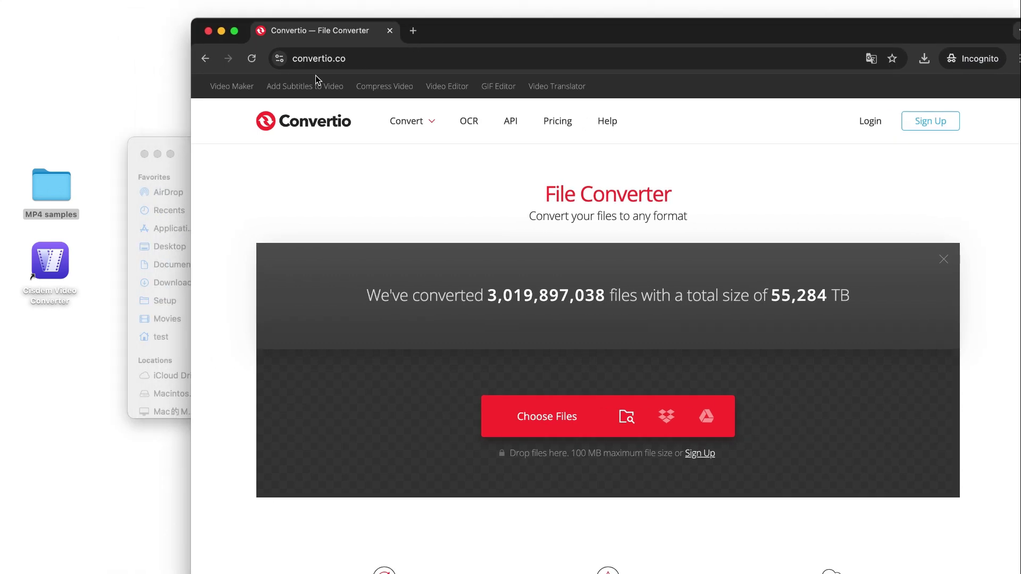
Upload the three MP4 clips to Convertio from Finder, then close Finder
click(170, 152)
drag(296, 231, 847, 385)
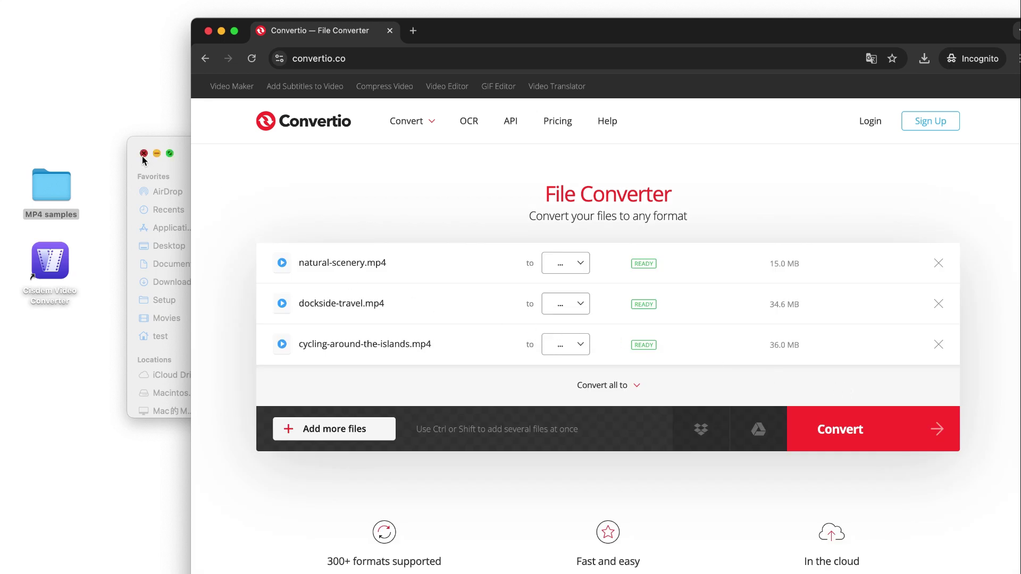
click(142, 155)
drag(542, 40, 513, 32)
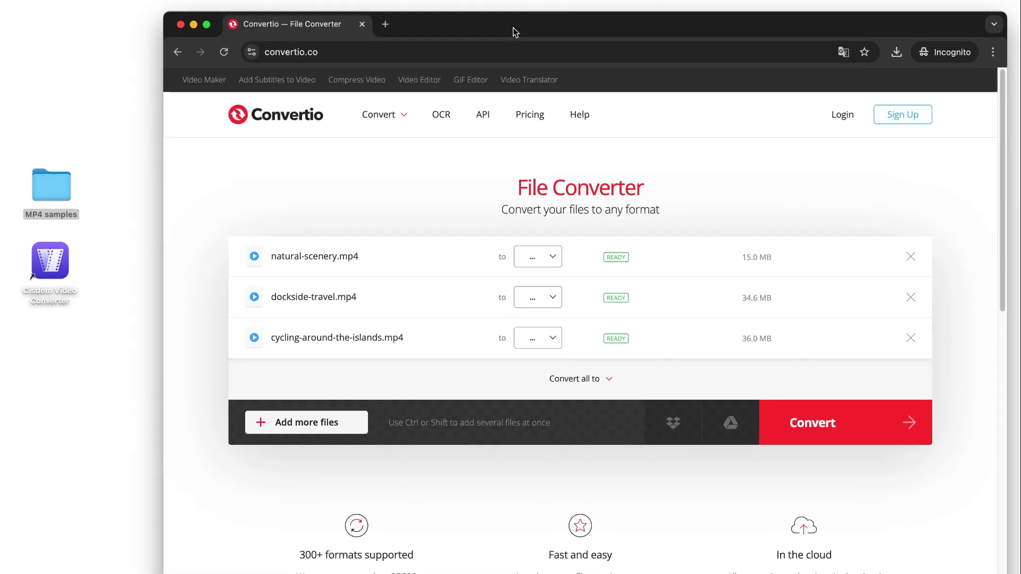
Set all three uploaded clips to convert to MPEG-2 video
mouse_move(345, 385)
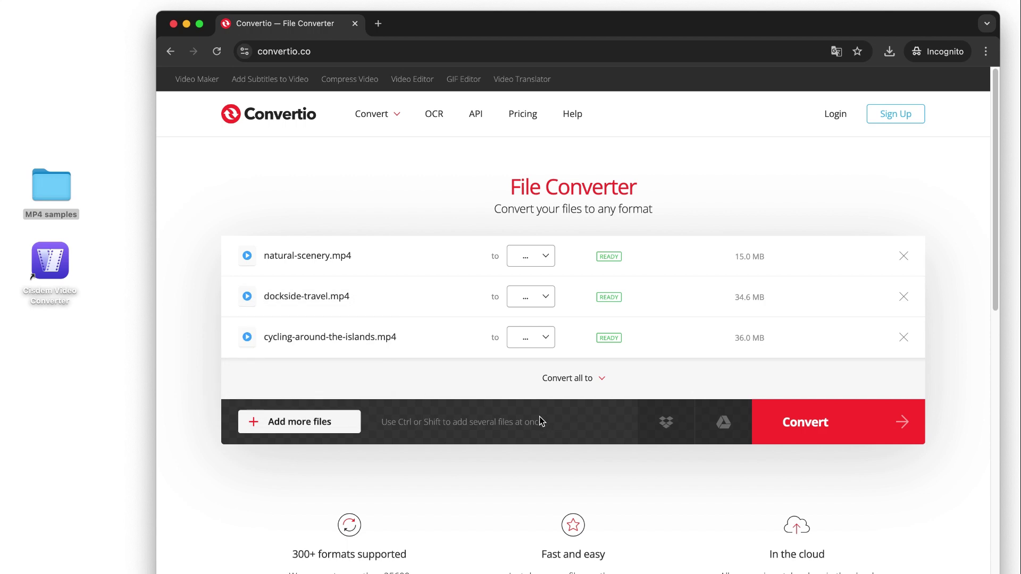
click(571, 379)
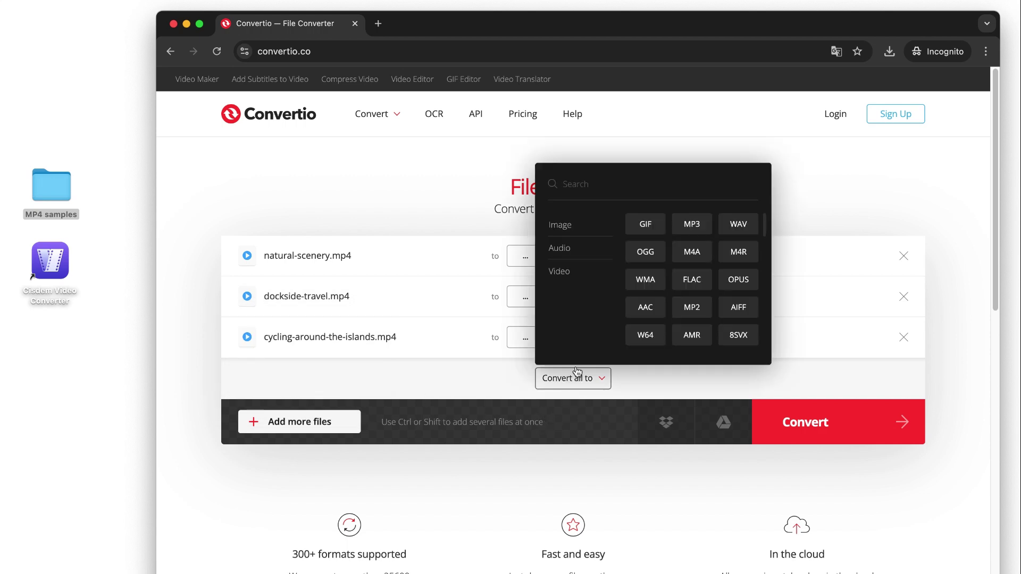
click(560, 282)
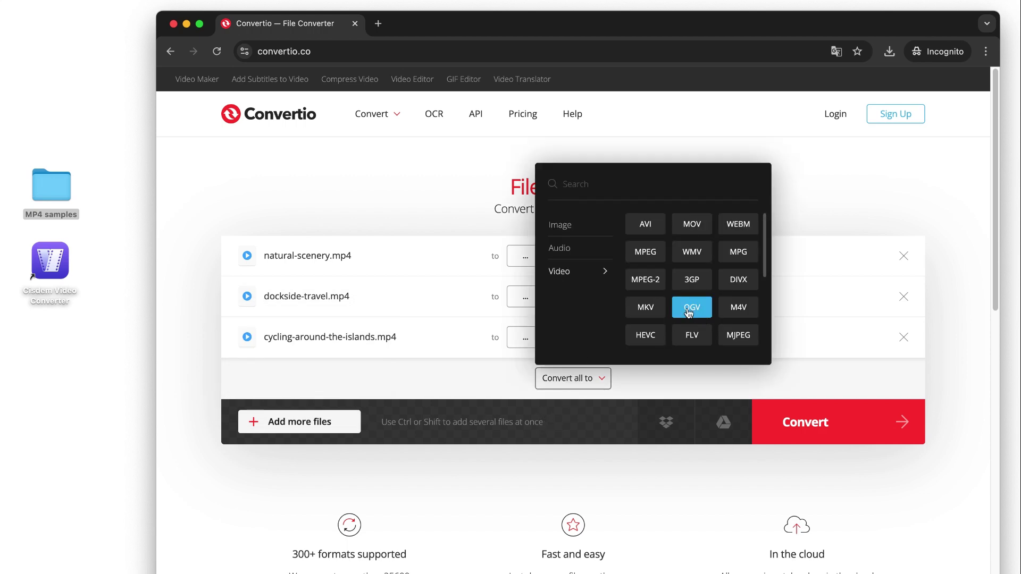
click(658, 288)
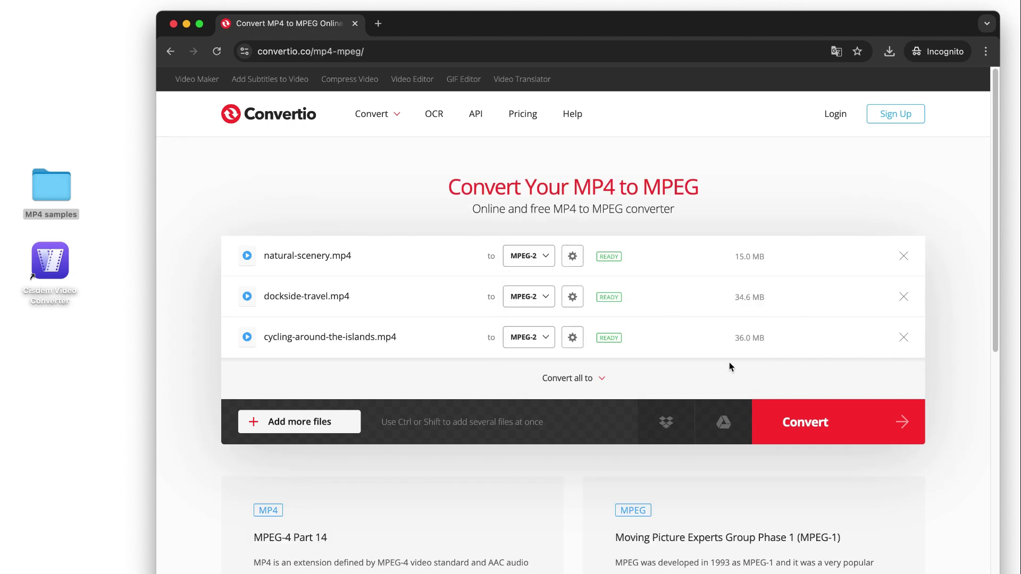
Start converting the three clips to MPEG-2 and highlight the concurrent-conversions limit message
click(815, 422)
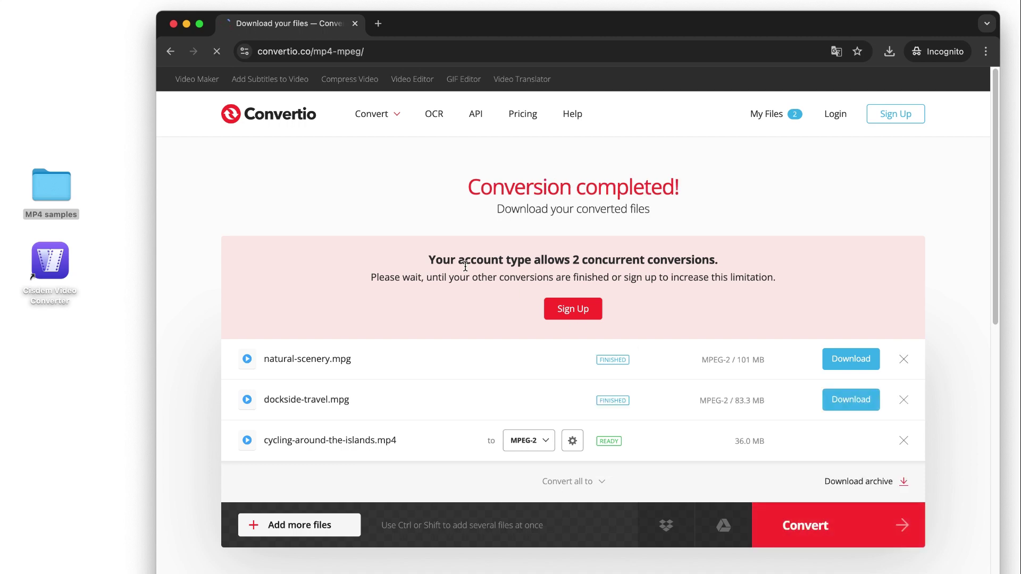
drag(428, 260, 723, 270)
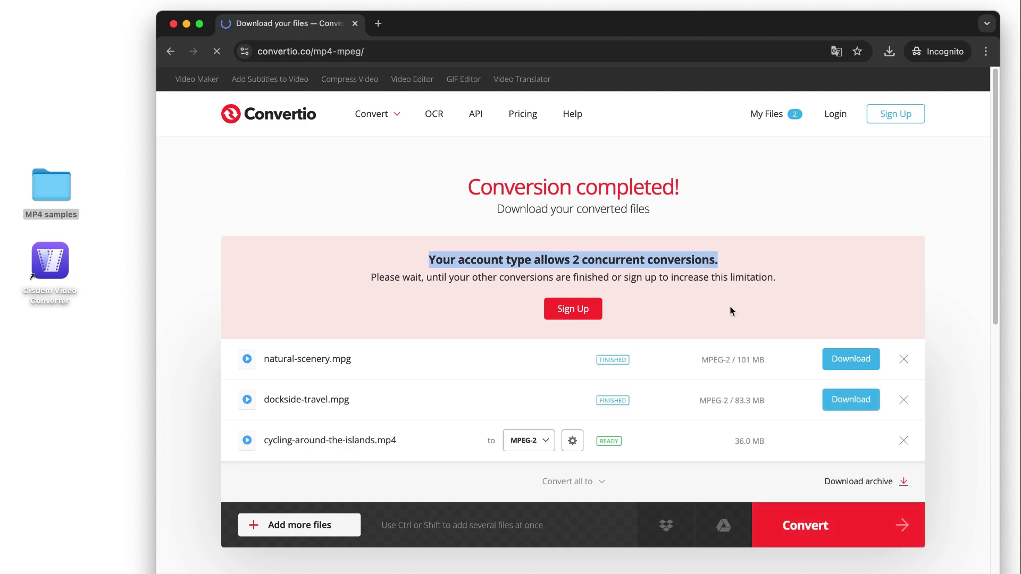